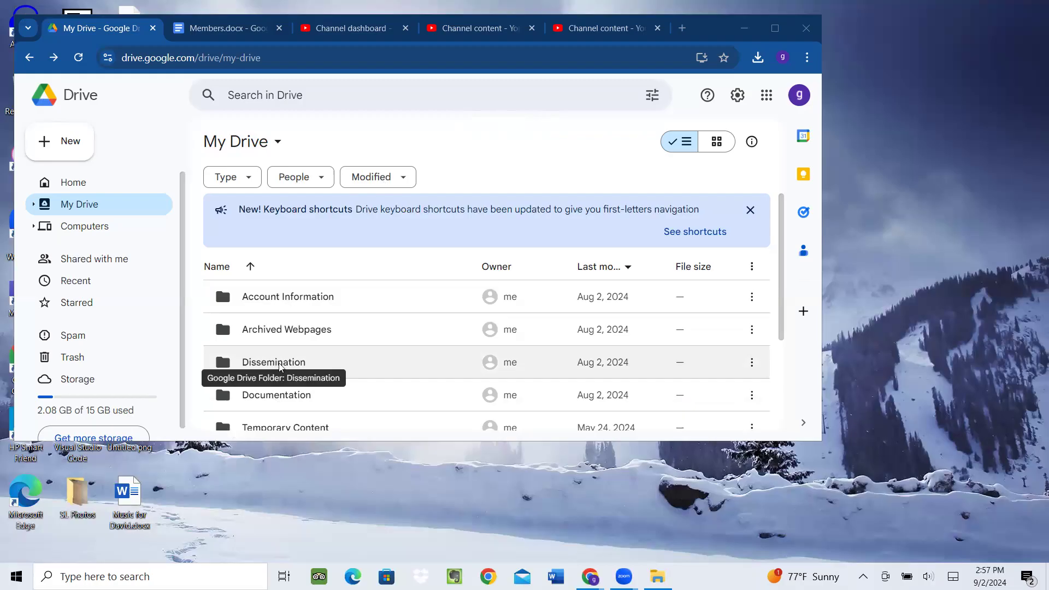
- Open the Email Lists folder inside Dissemination, and in the Members document accept the correction "into" in instruction 5 for sending e-mail
double_click(280, 364)
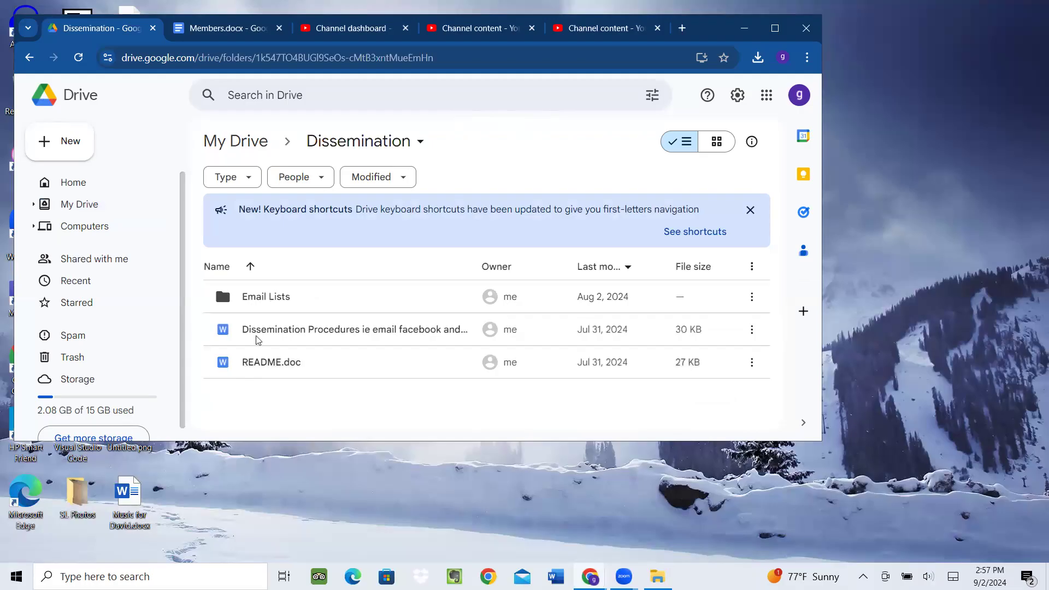
double_click(259, 297)
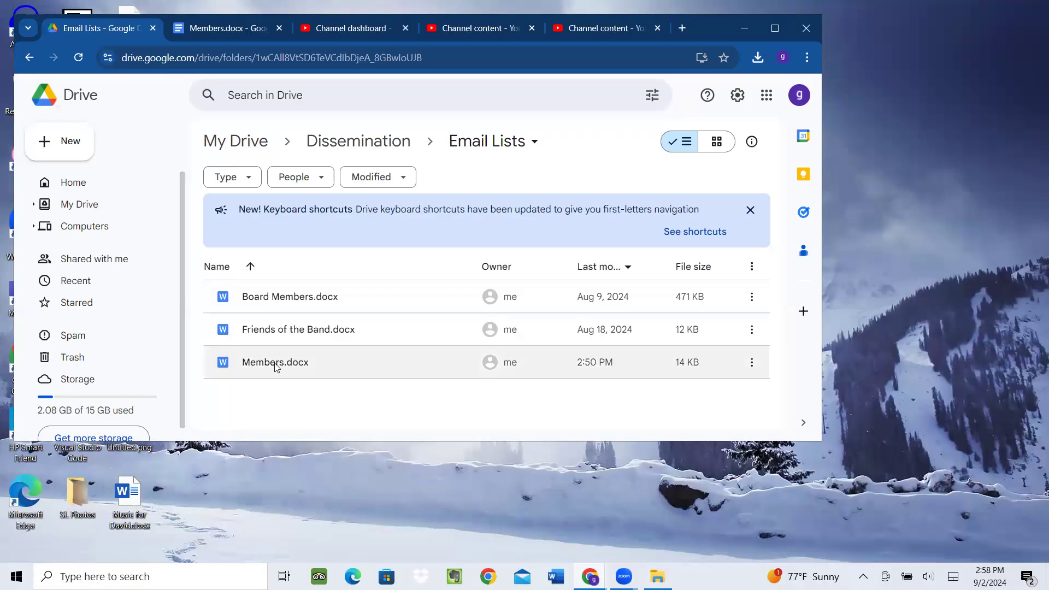
left_click(216, 29)
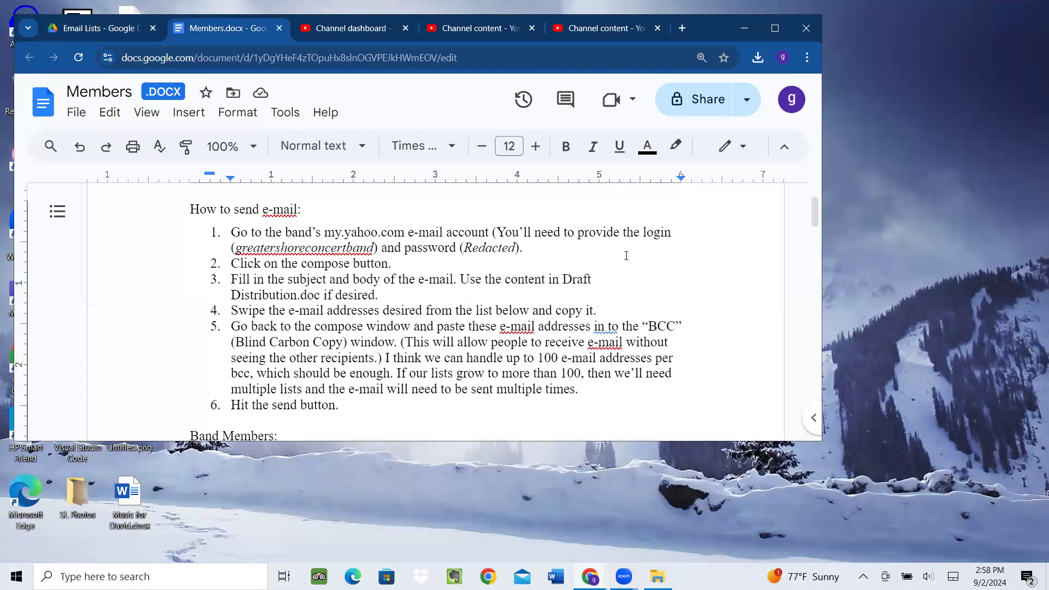
left_click(607, 326)
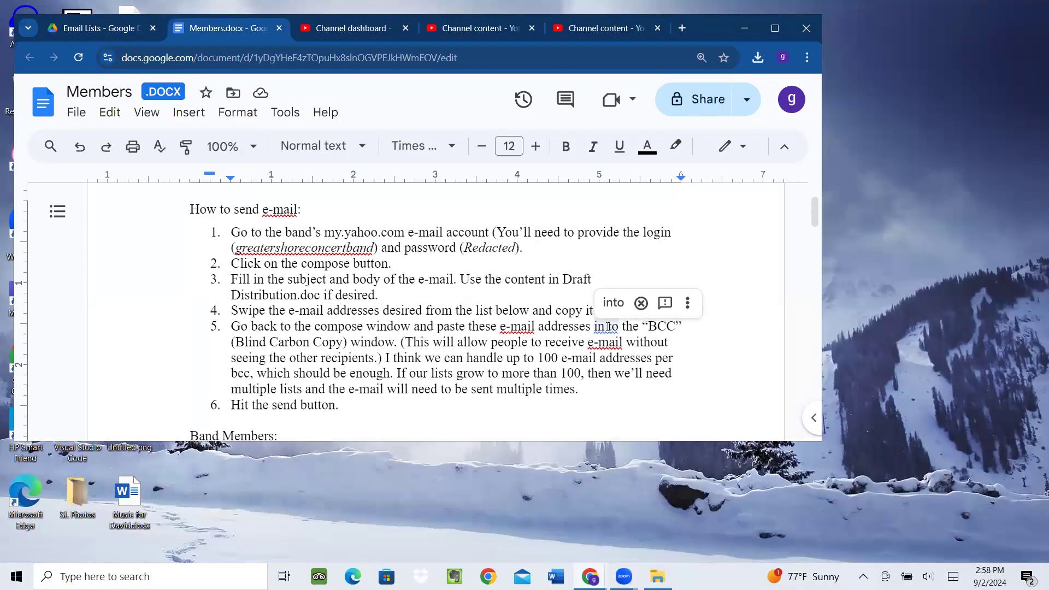
left_click(613, 304)
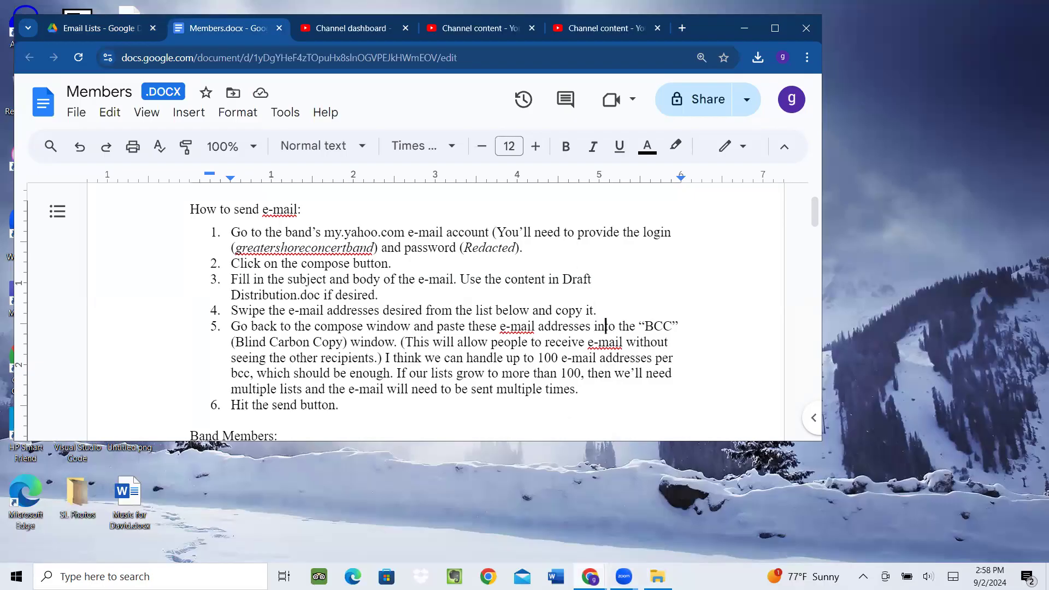
- Open a new browser window, place it over the Members document, and go to my.yahoo.com
right_click(590, 576)
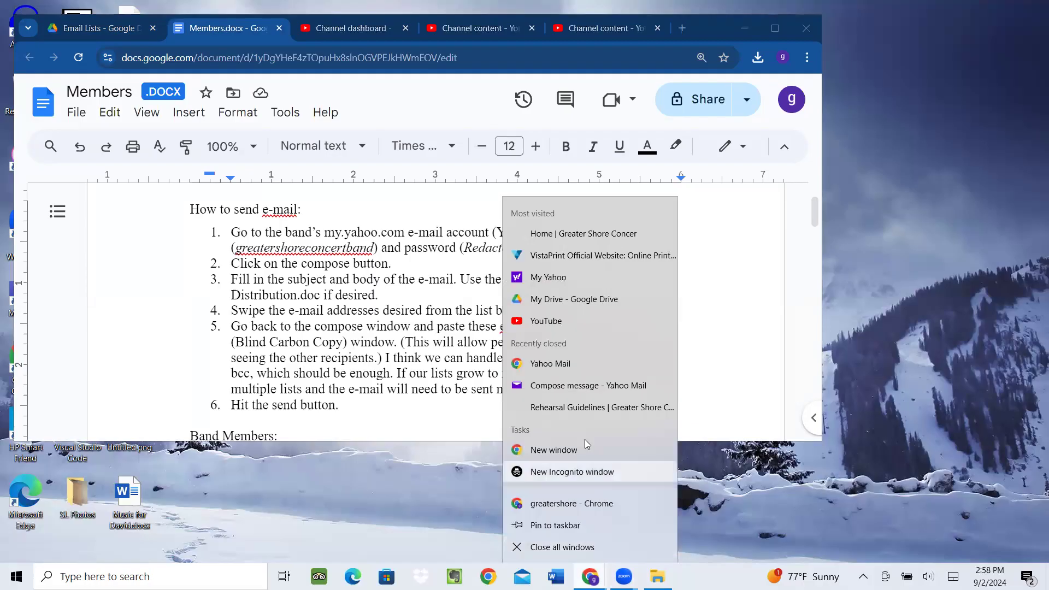
left_click(564, 453)
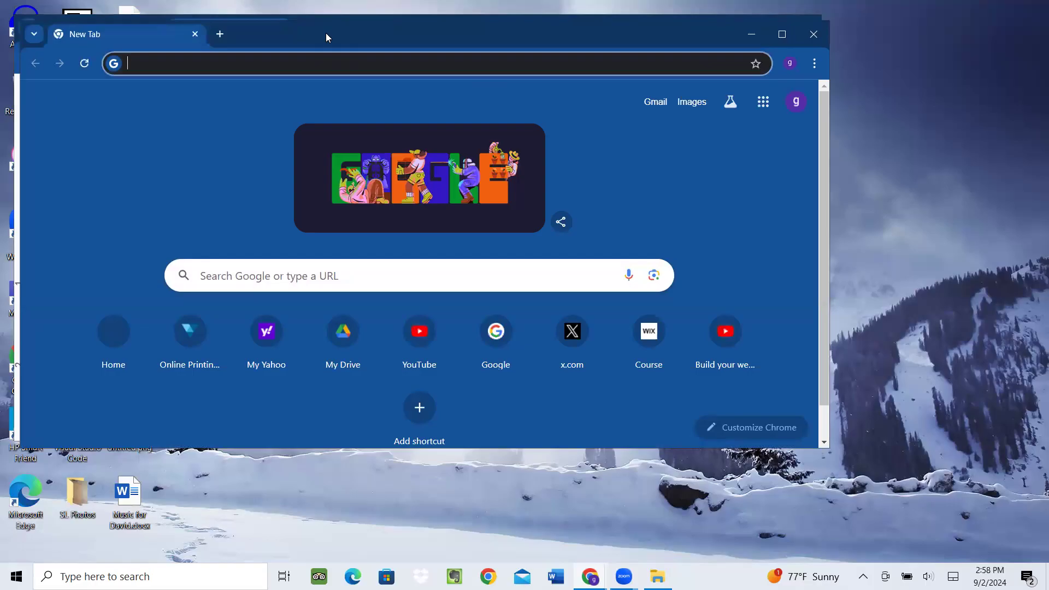
left_click_drag(326, 33, 509, 96)
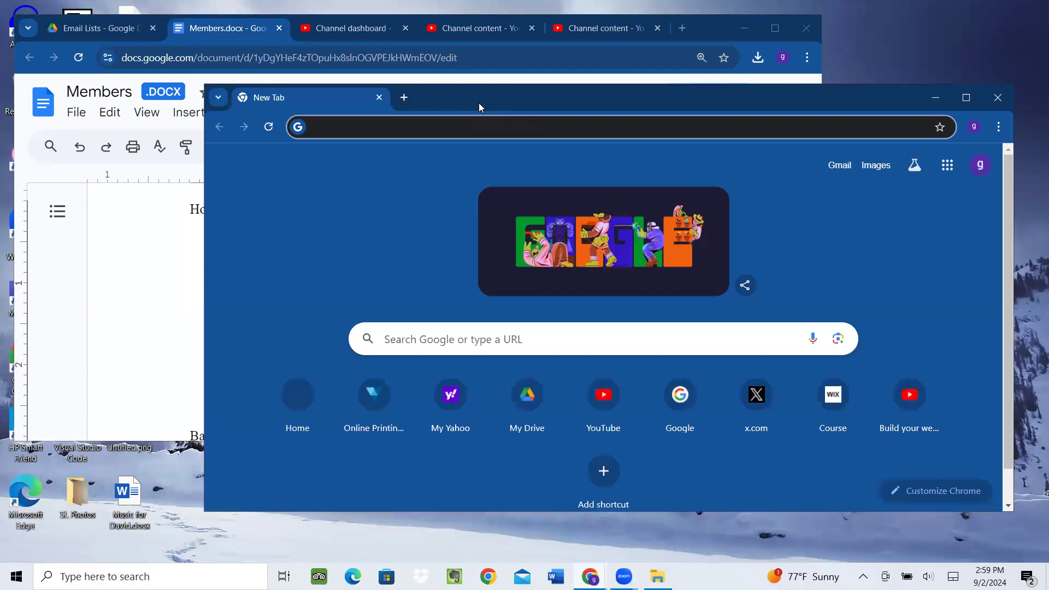
left_click_drag(479, 103, 430, 103)
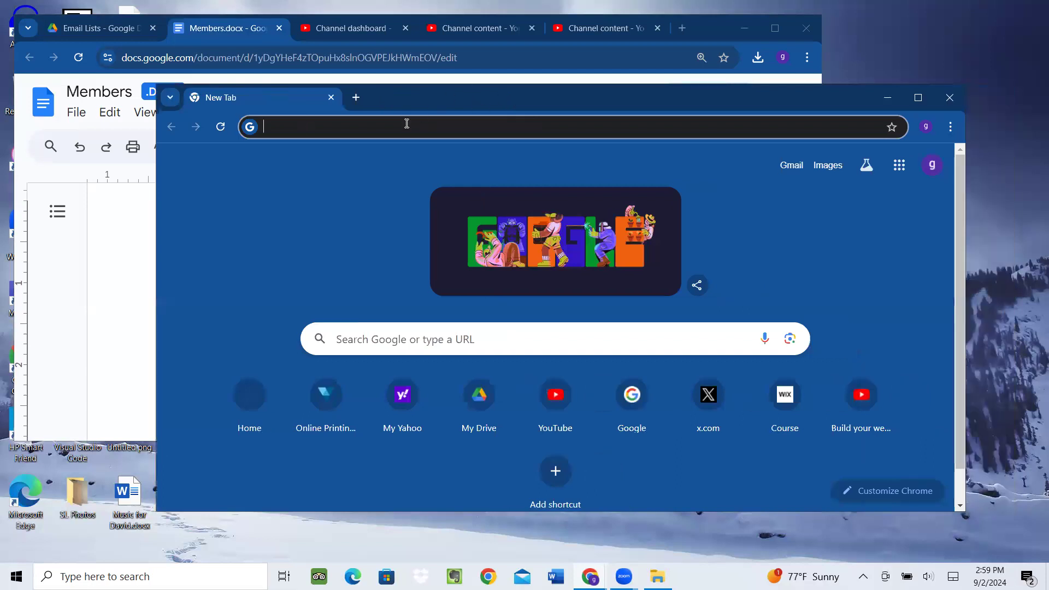
left_click(407, 124)
type("my.yahoo.com")
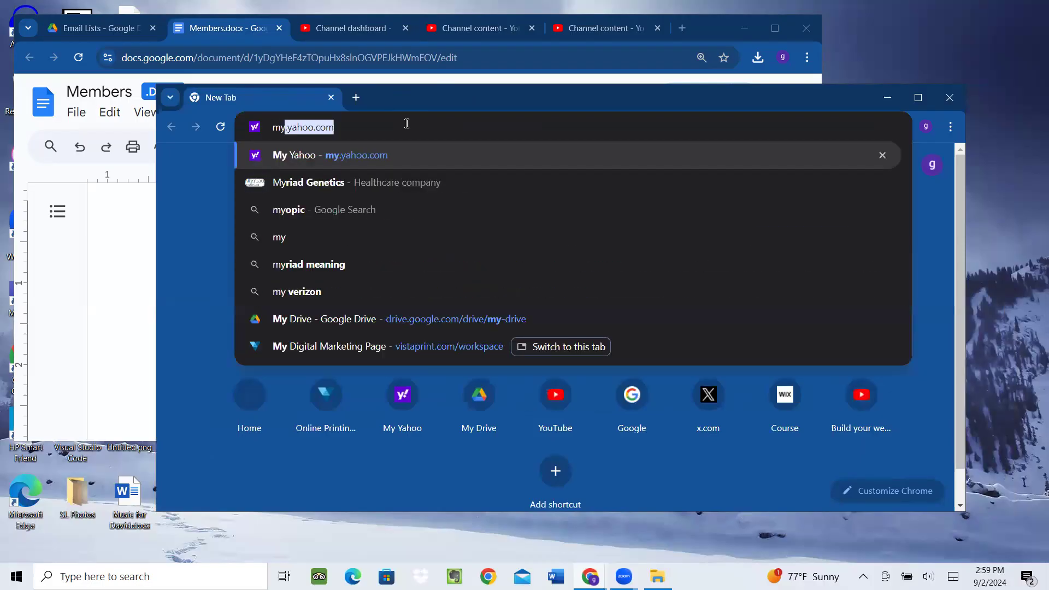
key("Return")
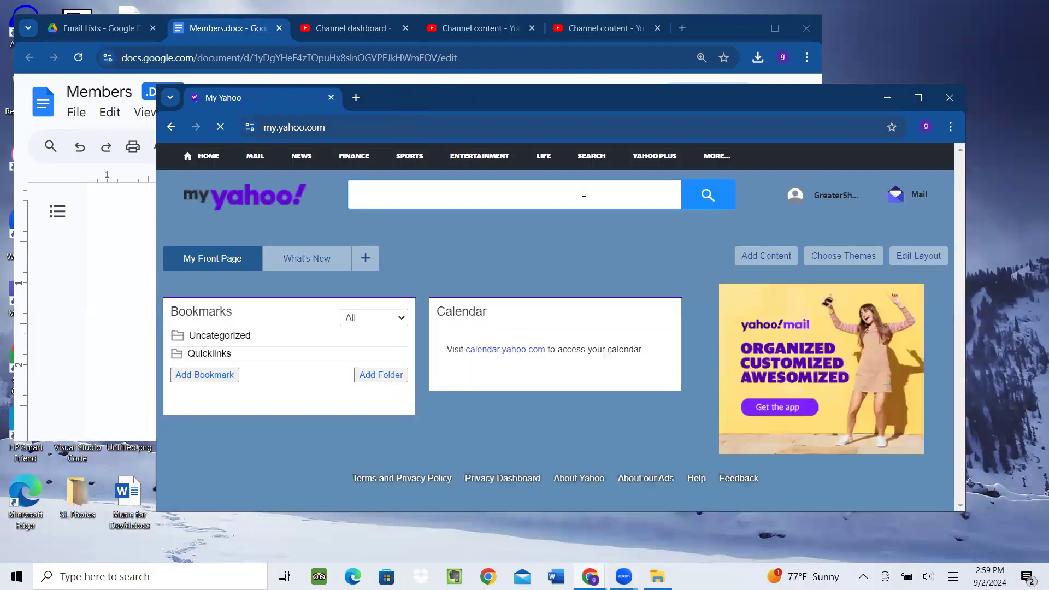
- Open the band's Yahoo mailbox and start composing a new message
mouse_move(818, 198)
left_click(920, 197)
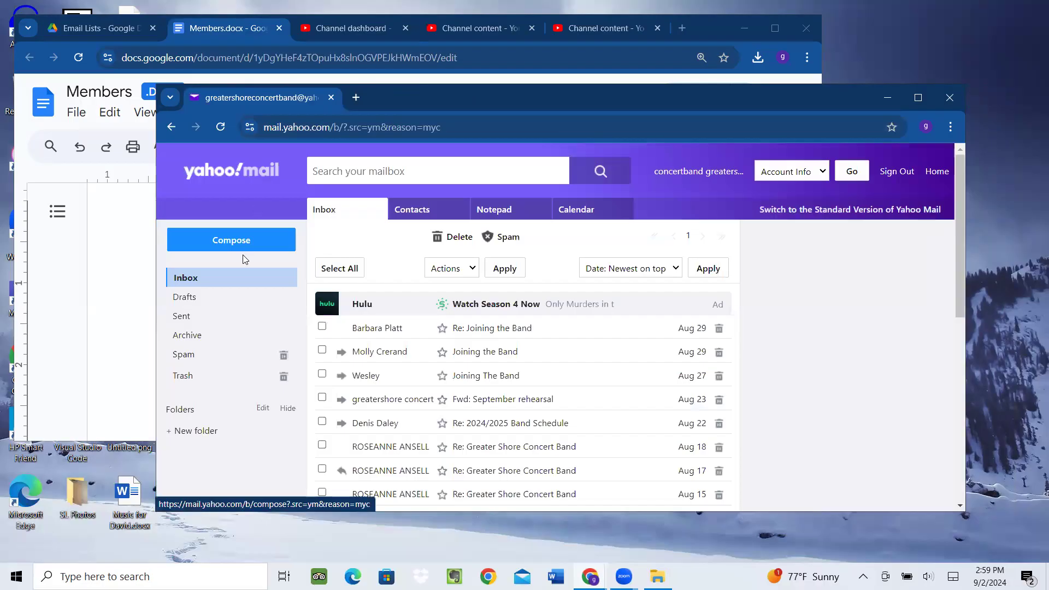
left_click(229, 240)
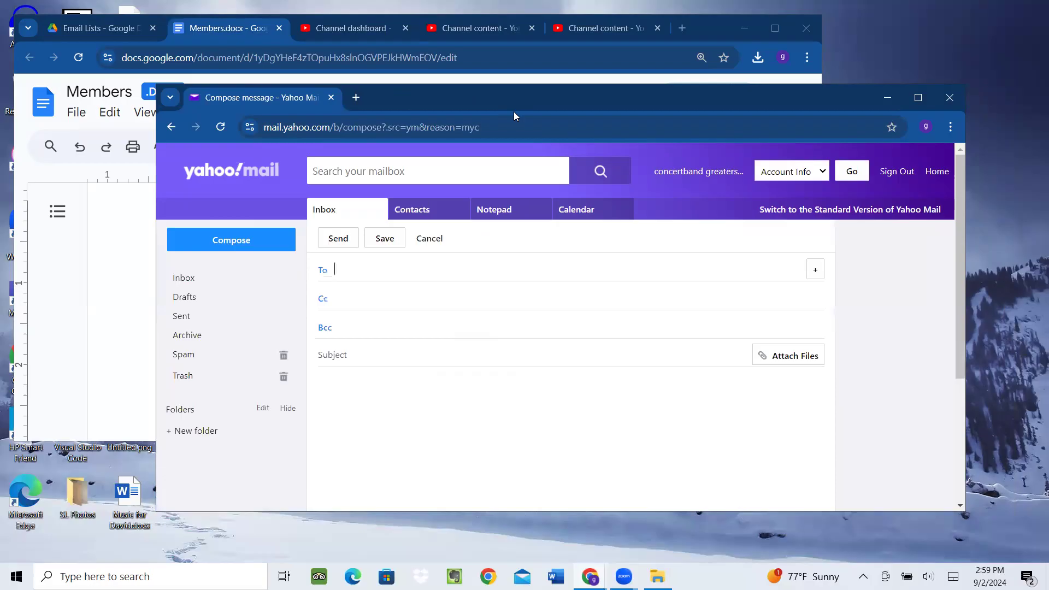
- Duplicate the tab with the blank compose message and move the mail window aside so the Members instructions show
left_click_drag(514, 112, 492, 119)
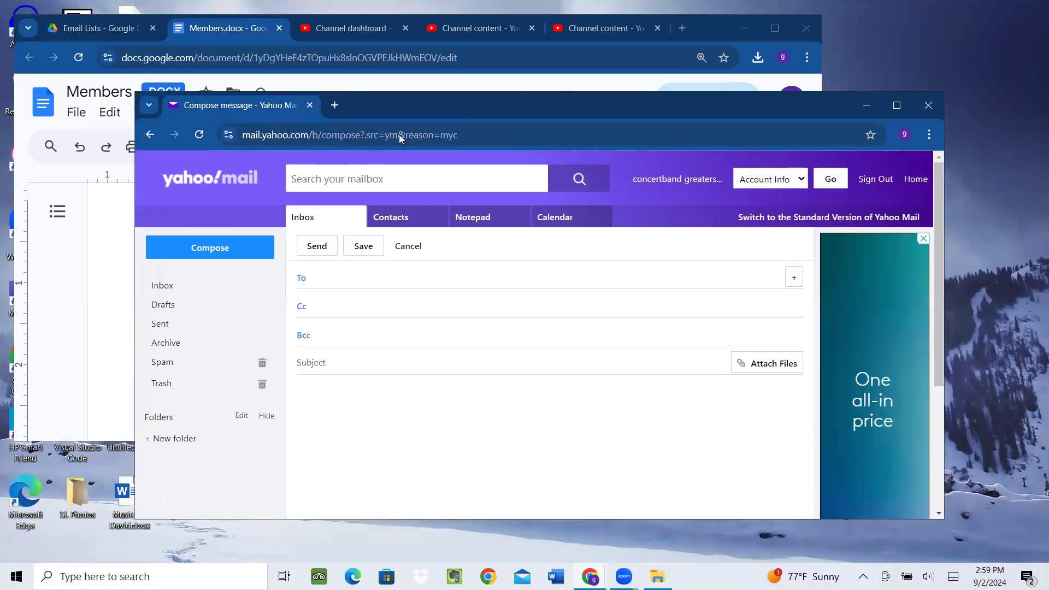
right_click(248, 106)
left_click(298, 230)
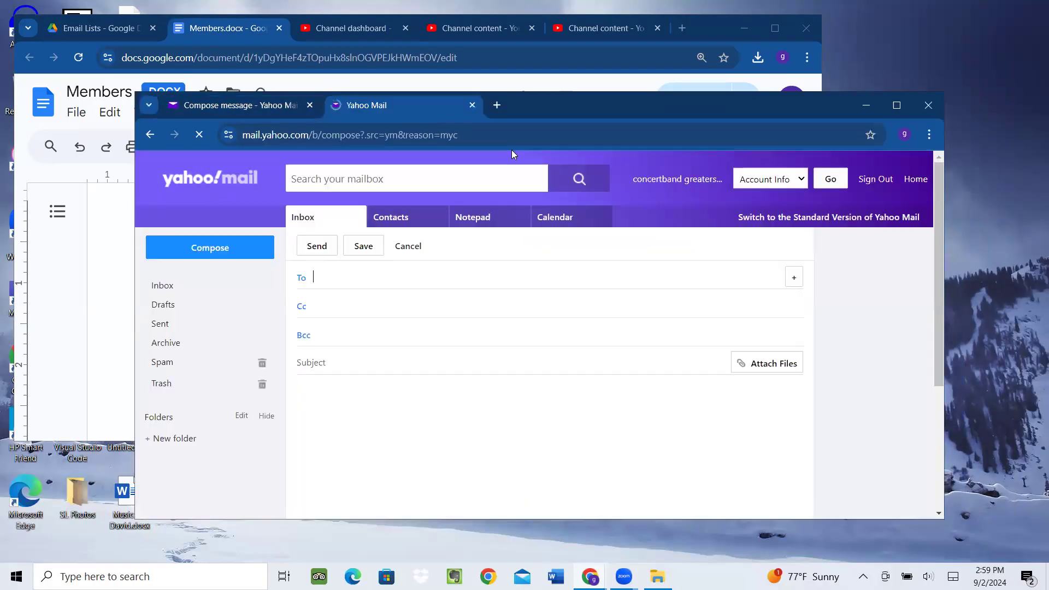
left_click_drag(557, 109, 685, 135)
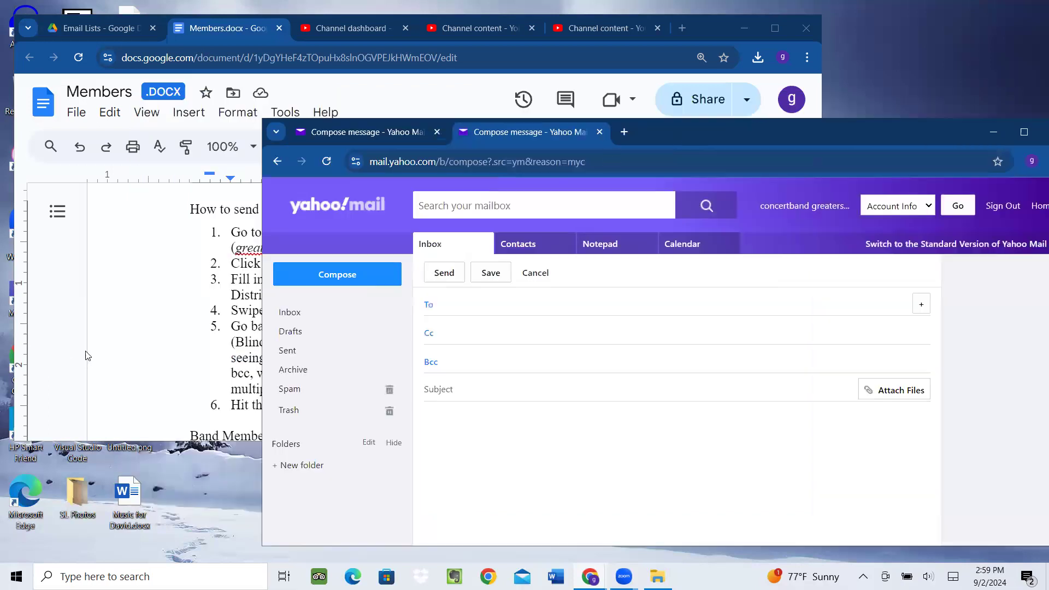
- Bring the mail window back to the front, maximize it, and show the first compose message
left_click(694, 38)
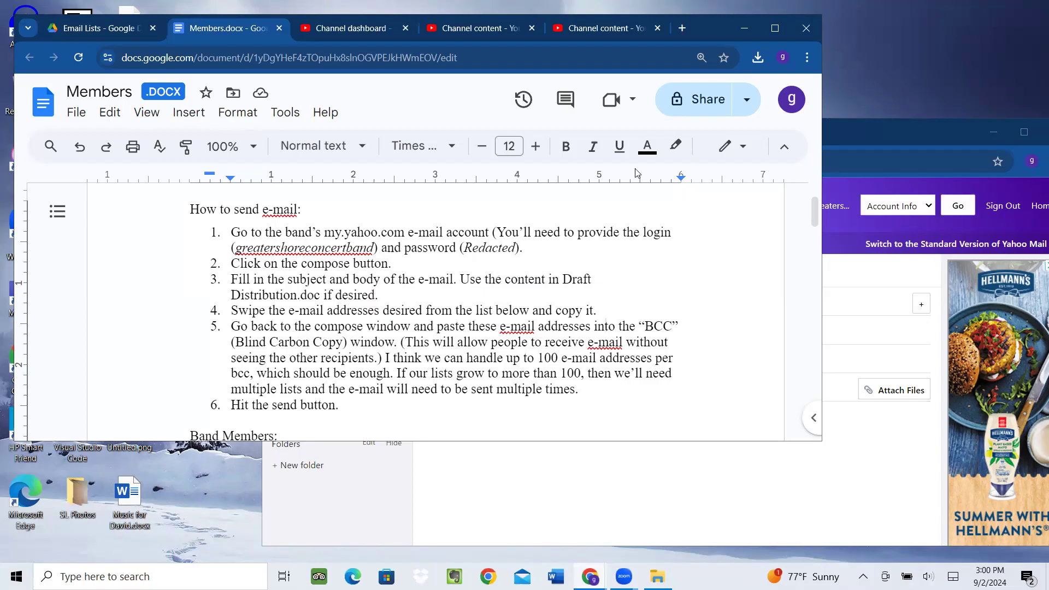
left_click(864, 141)
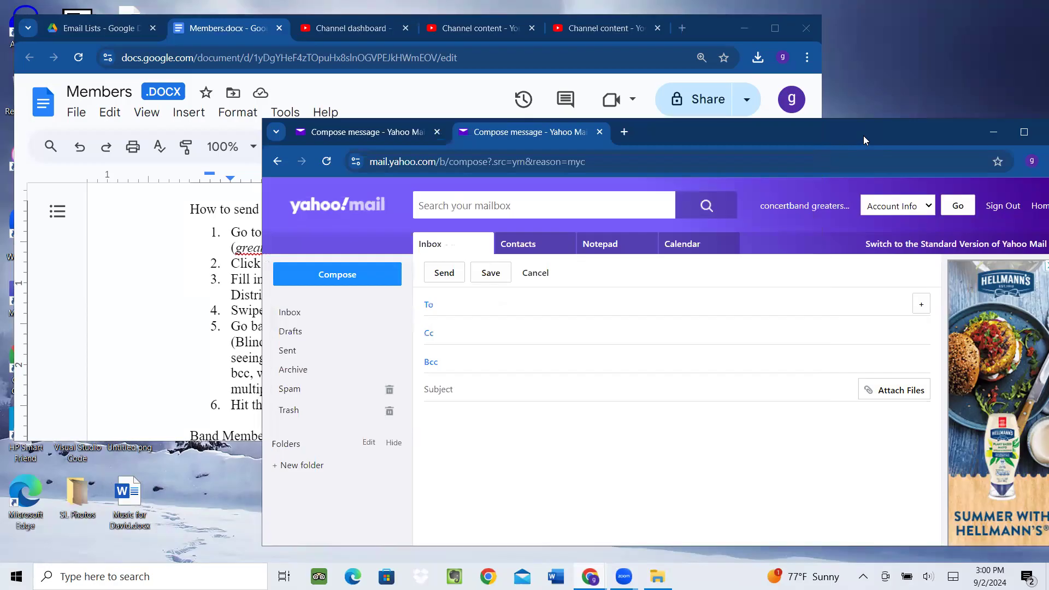
left_click_drag(858, 133, 659, 93)
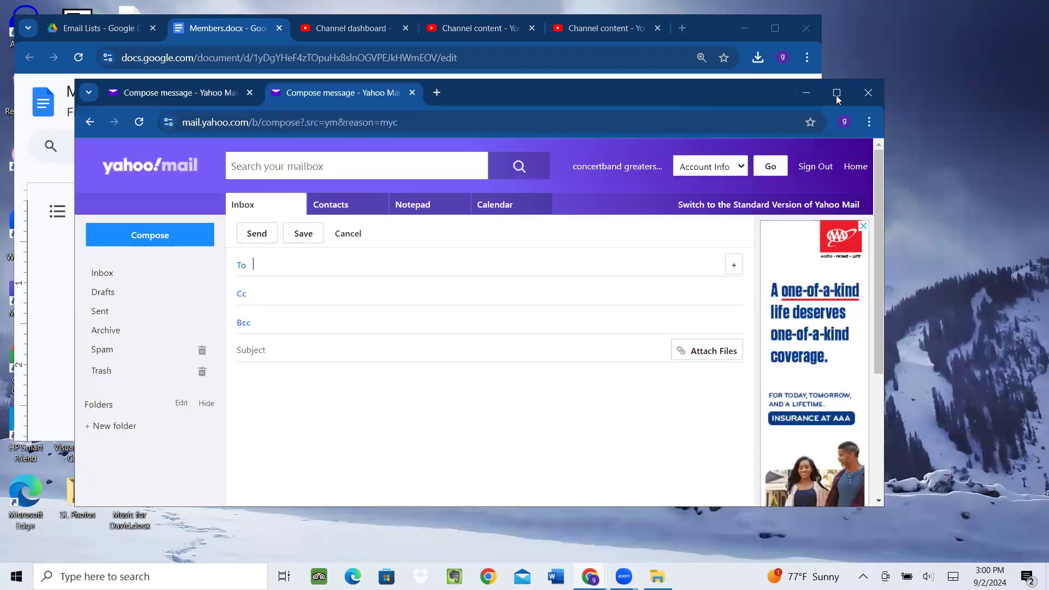
left_click(835, 90)
left_click(108, 15)
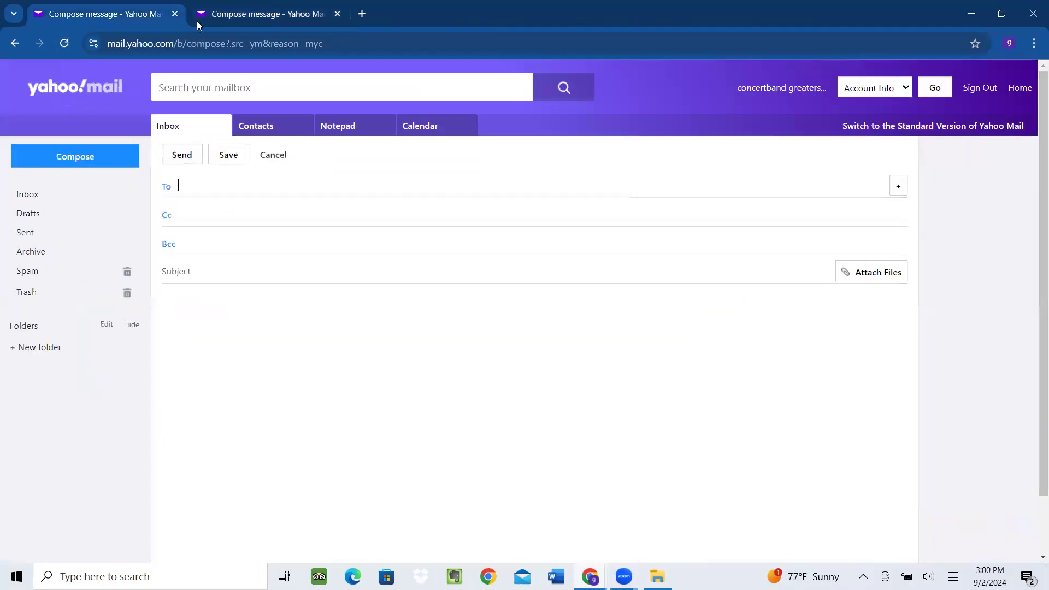
- Load greatershoreconcertband.org in a new tab, view its Band Members pages, and return to the first compose message
left_click(361, 14)
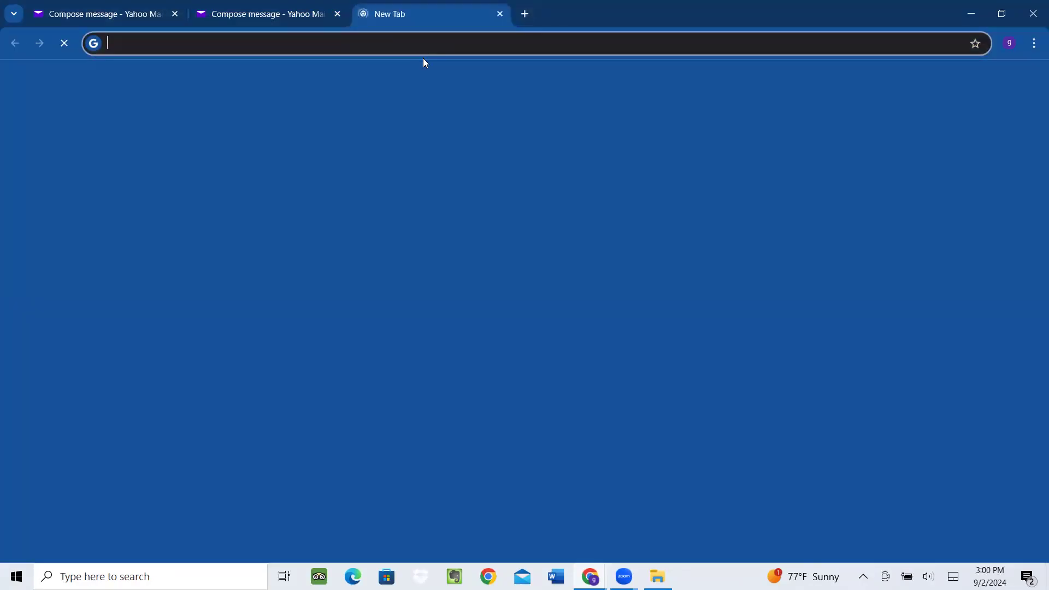
left_click(406, 46)
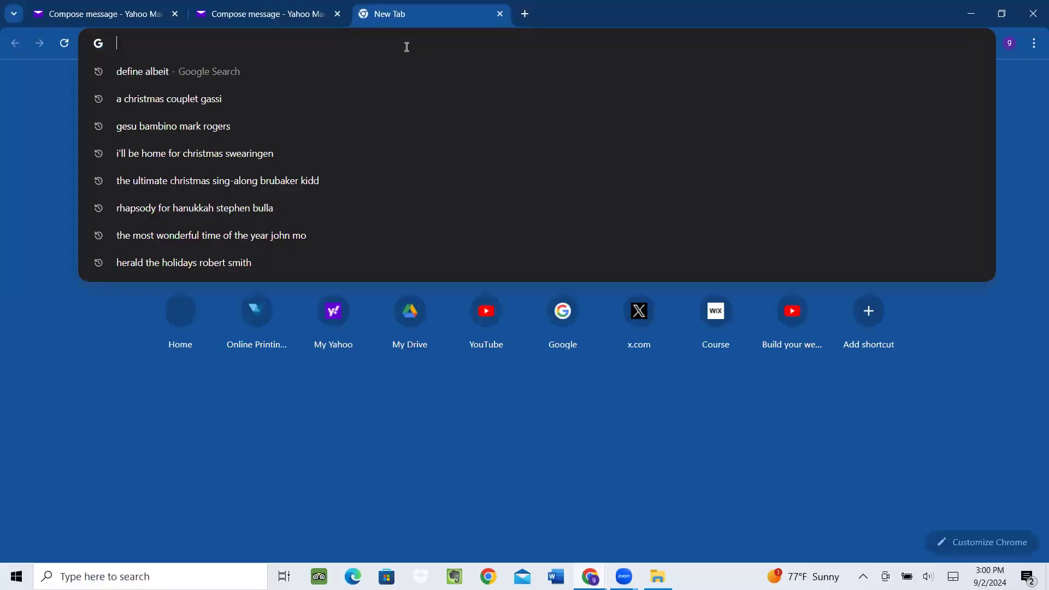
type("greatershoreconcertband.org")
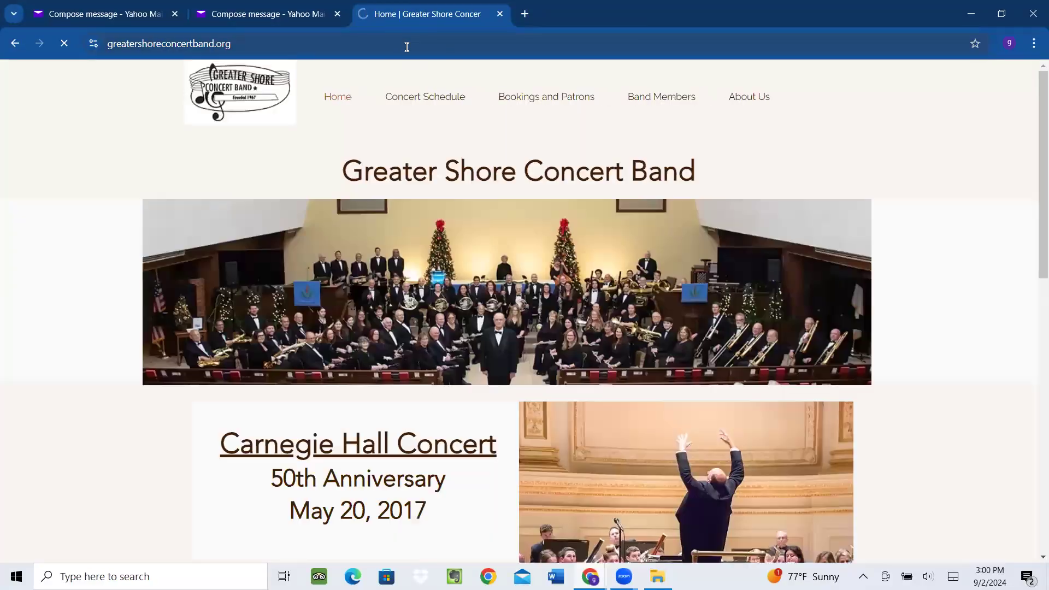
mouse_move(677, 98)
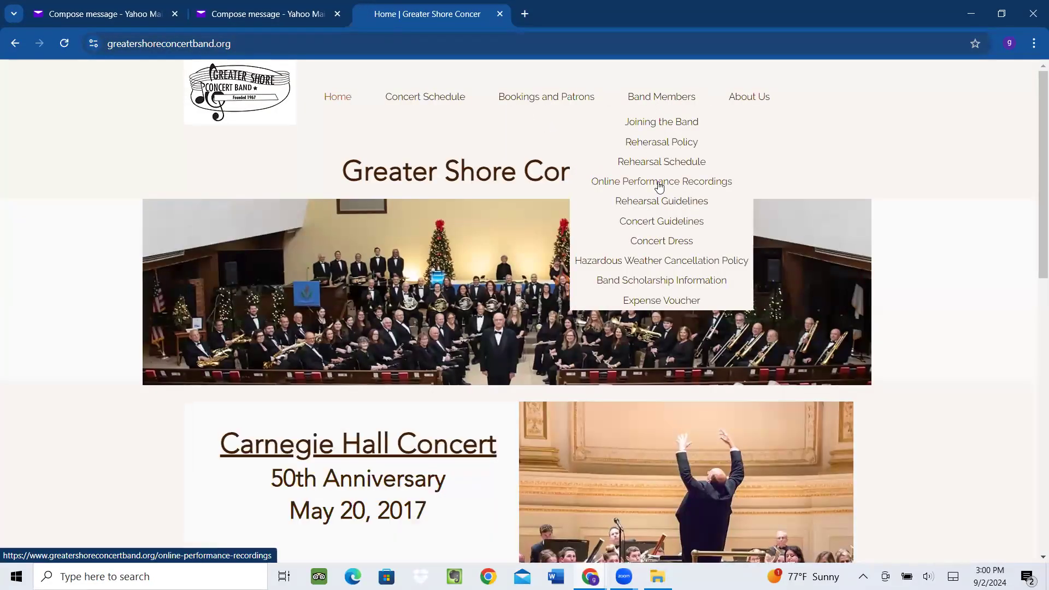
left_click(99, 16)
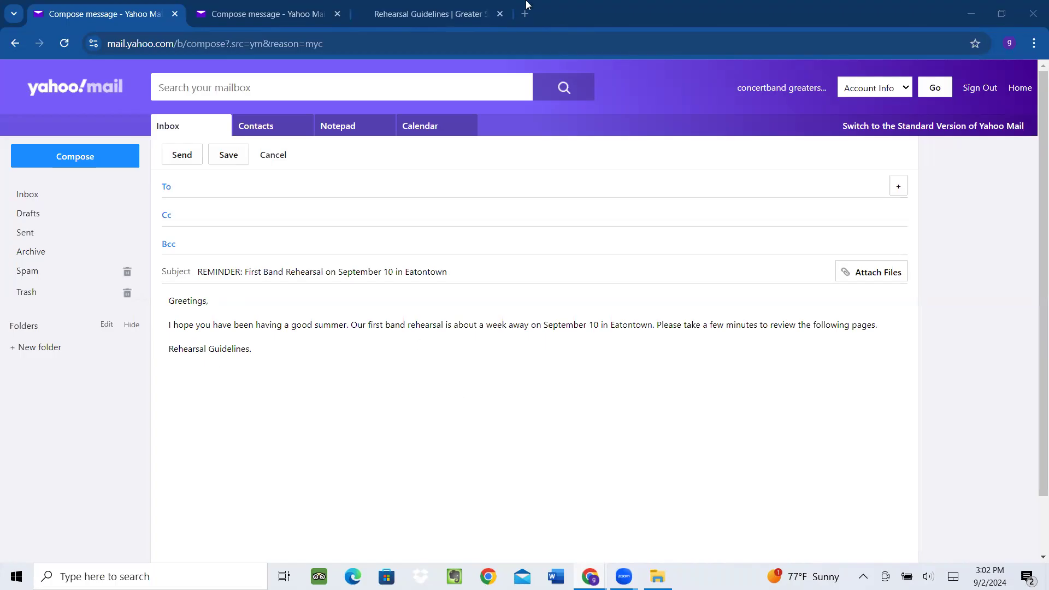
- Copy the Rehearsal Guidelines page's web address and paste it after "Rehearsal Guidelines." in the first message's body
left_click(422, 15)
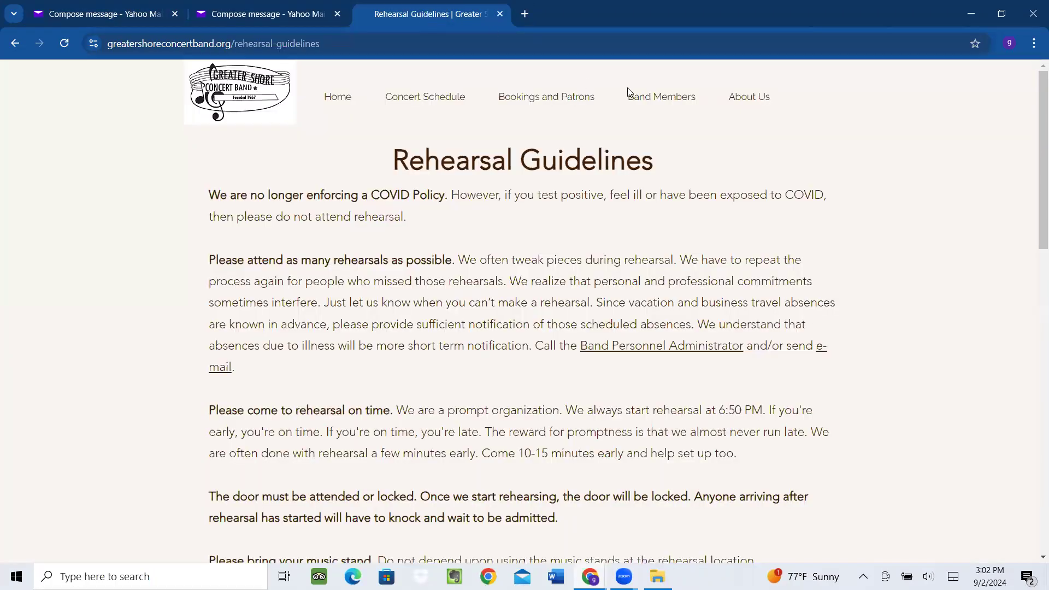
mouse_move(629, 94)
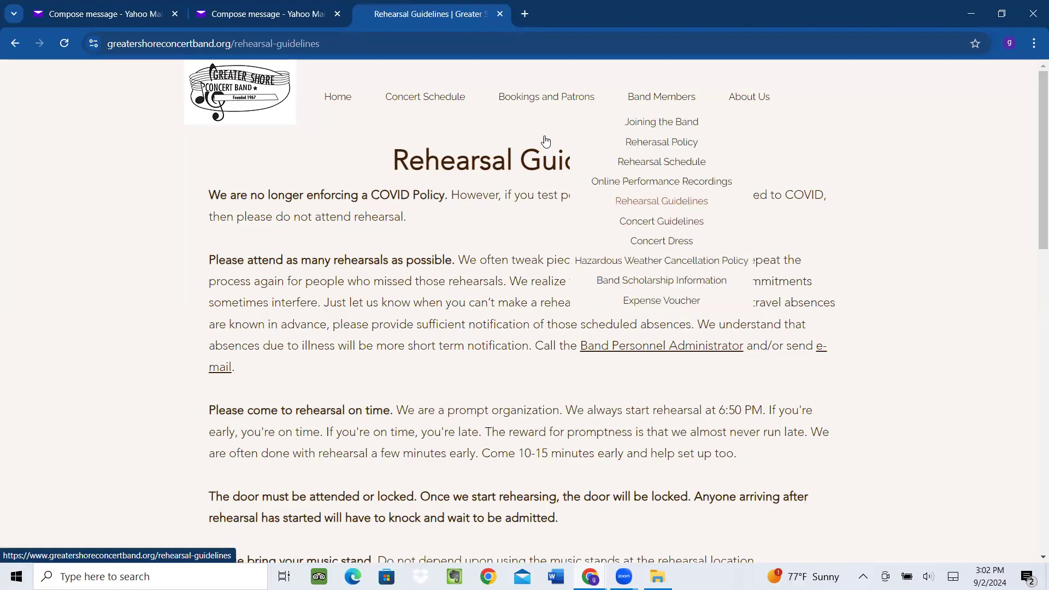
left_click(347, 43)
key("ctrl+c")
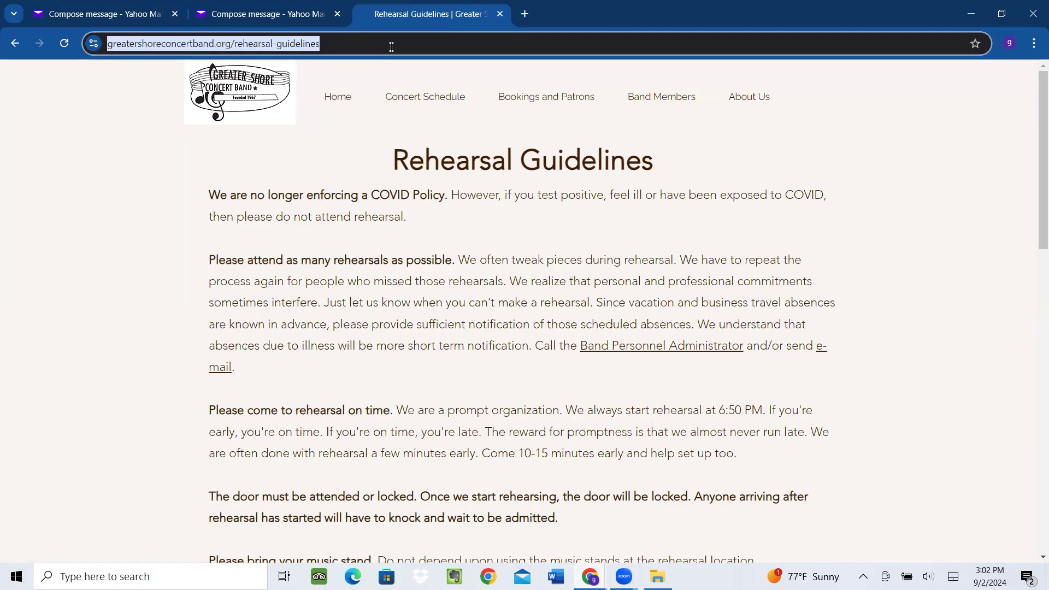
left_click(115, 16)
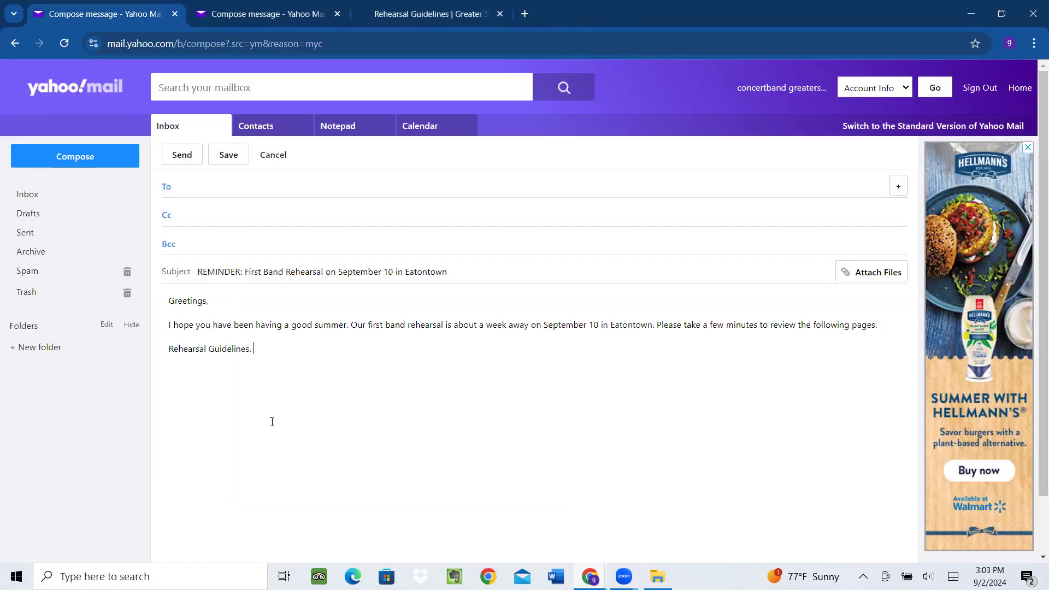
key("ctrl+v")
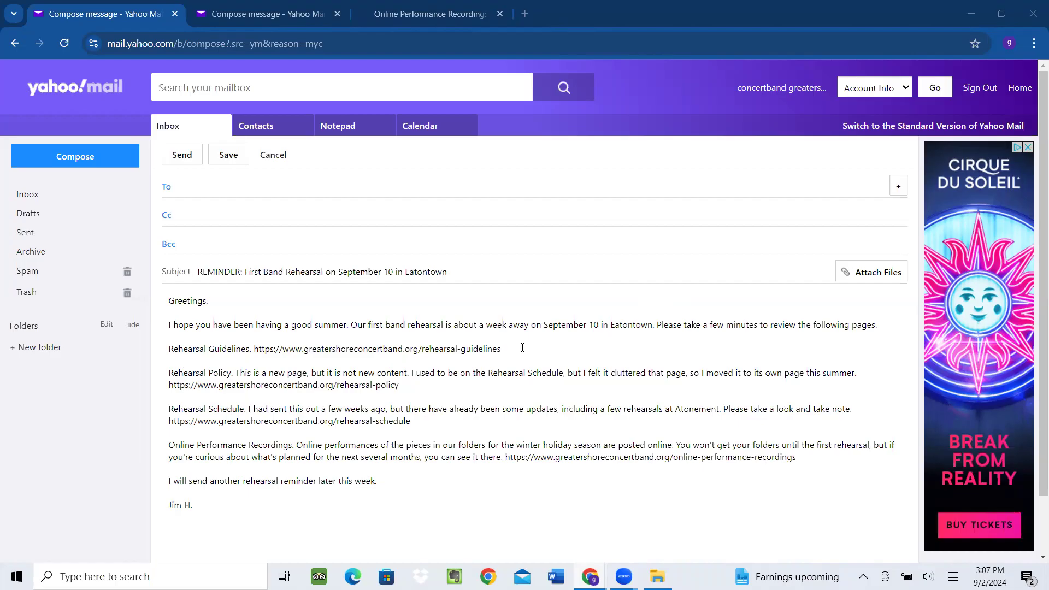
left_click_drag(254, 350, 511, 349)
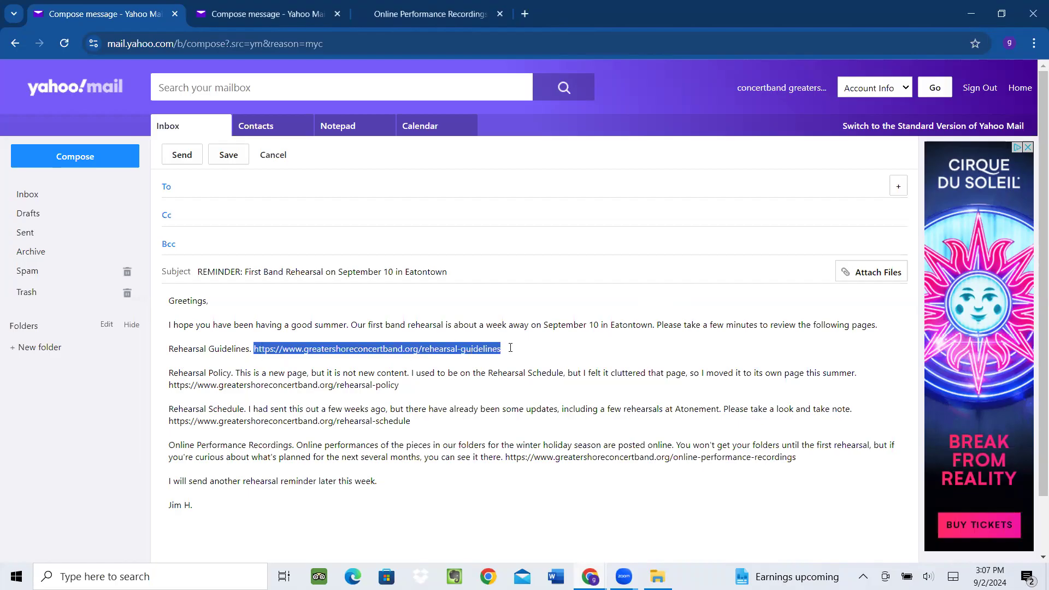
left_click(553, 324)
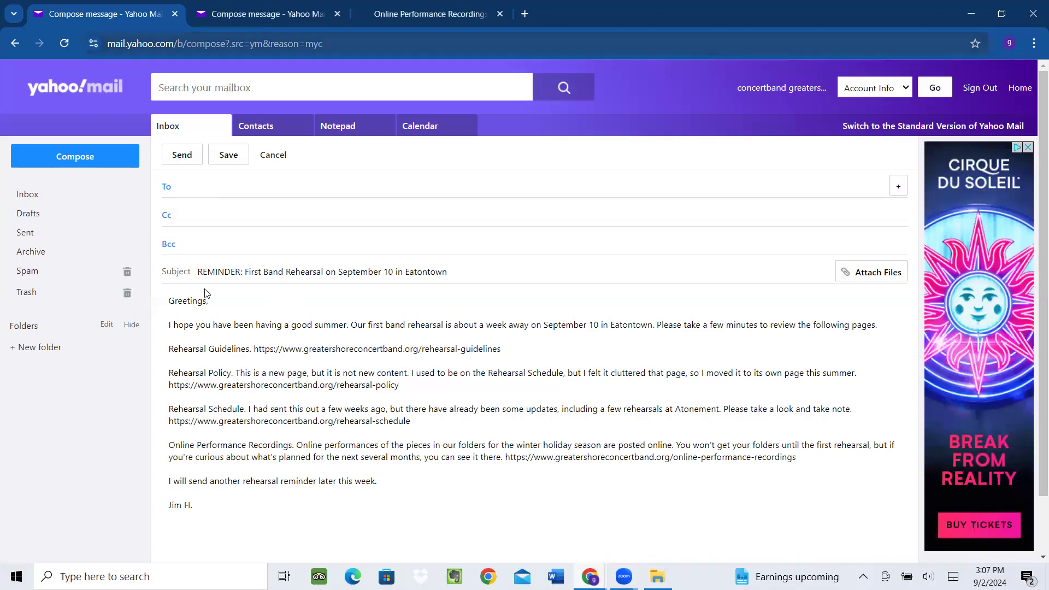
- Copy the subject "REMINDER: First Band Rehearsal on September 10 in Eatontown" from the first message into the second message's subject
triple_click(238, 271)
key("ctrl+c")
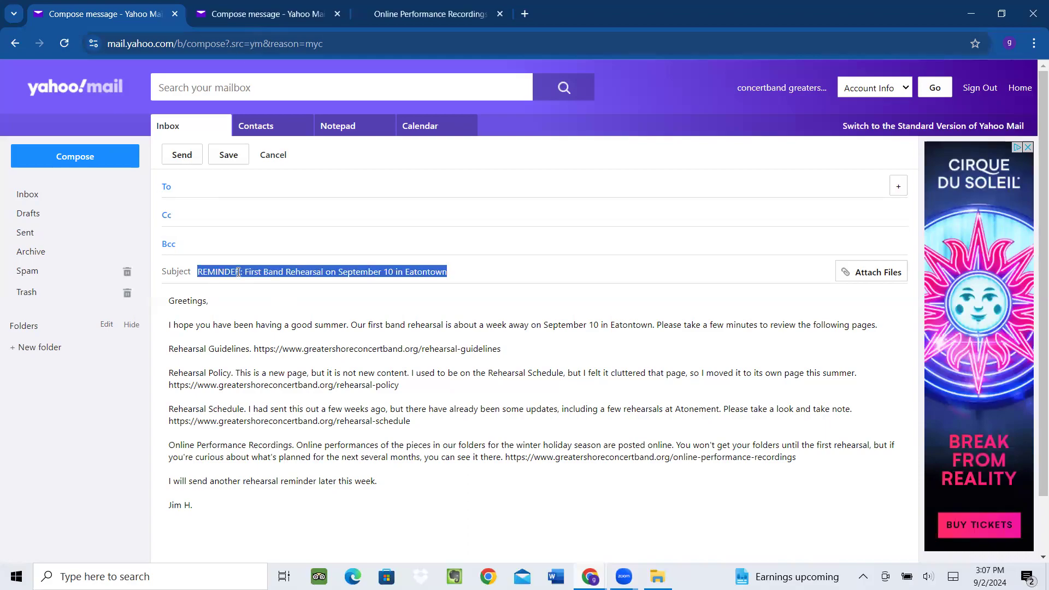
left_click(258, 18)
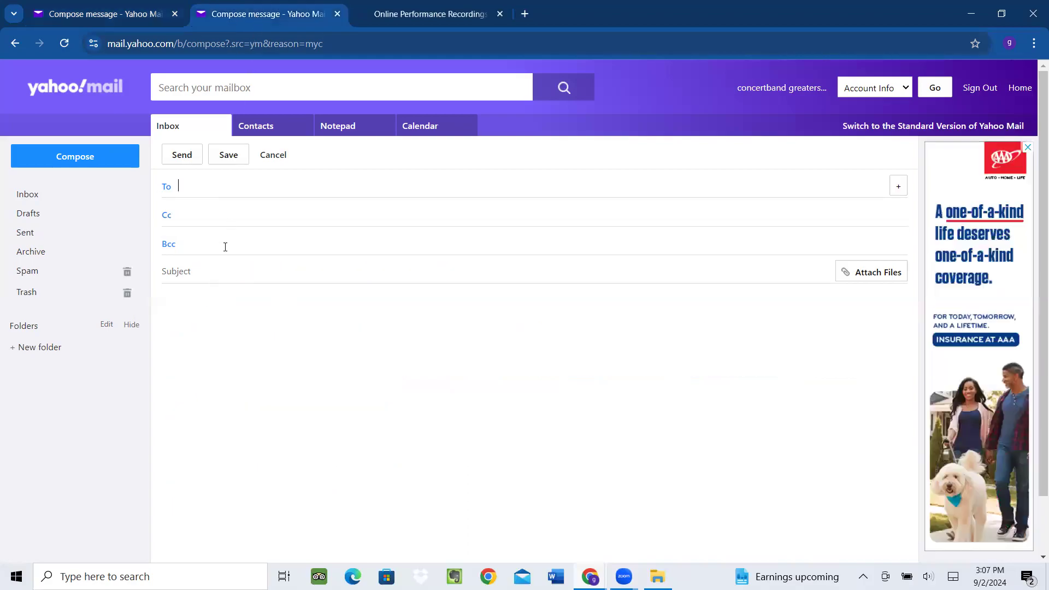
key("ctrl+v")
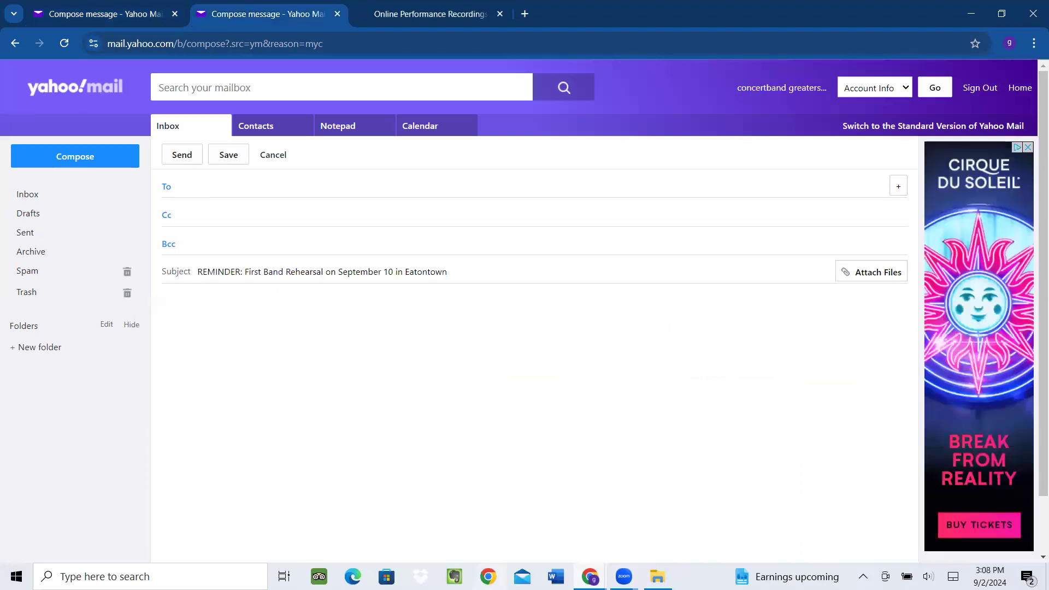
- Copy the entire body text from the first message into the second message's body, and return to the first message with its text deselected
left_click(65, 18)
left_click_drag(207, 517, 160, 300)
key("ctrl+c")
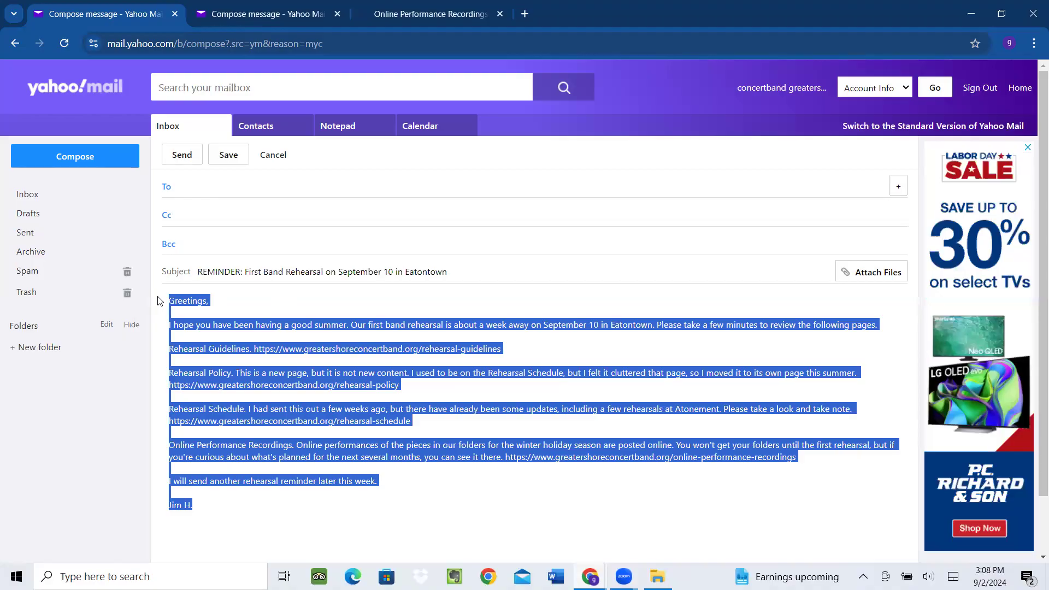
left_click(256, 16)
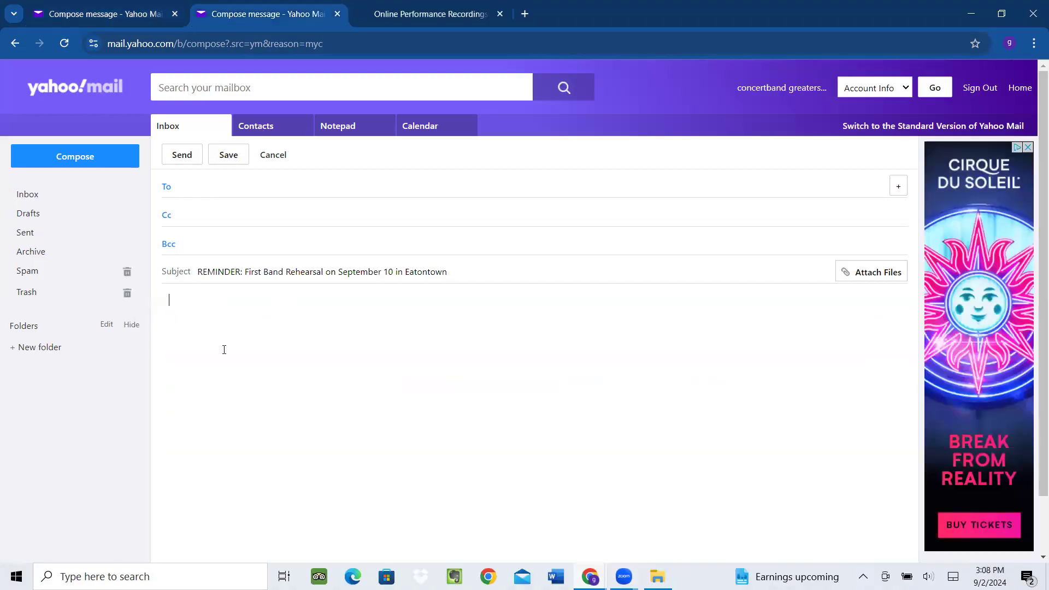
key("ctrl+v")
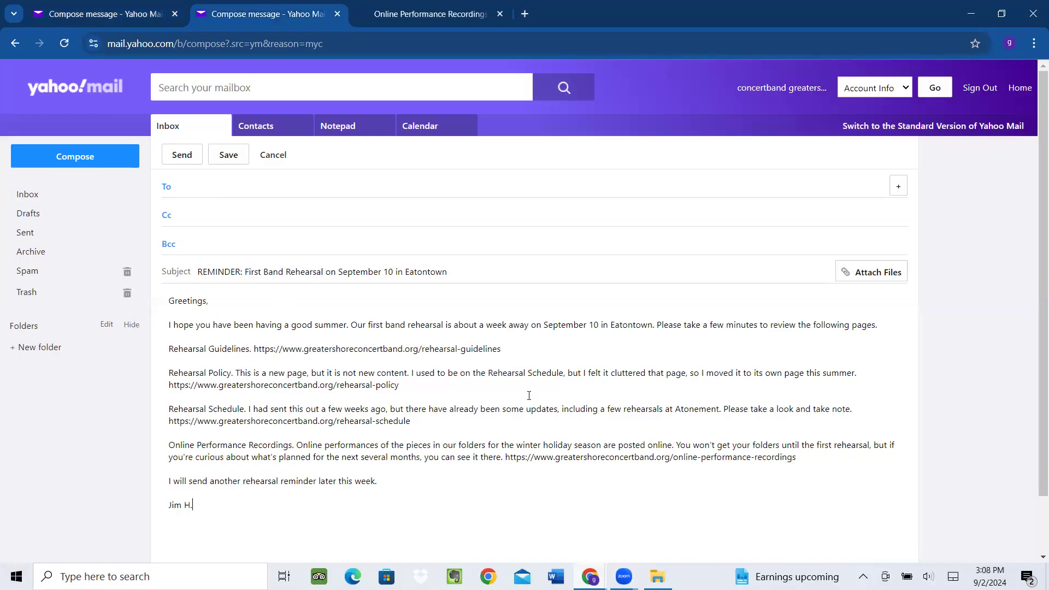
left_click(99, 15)
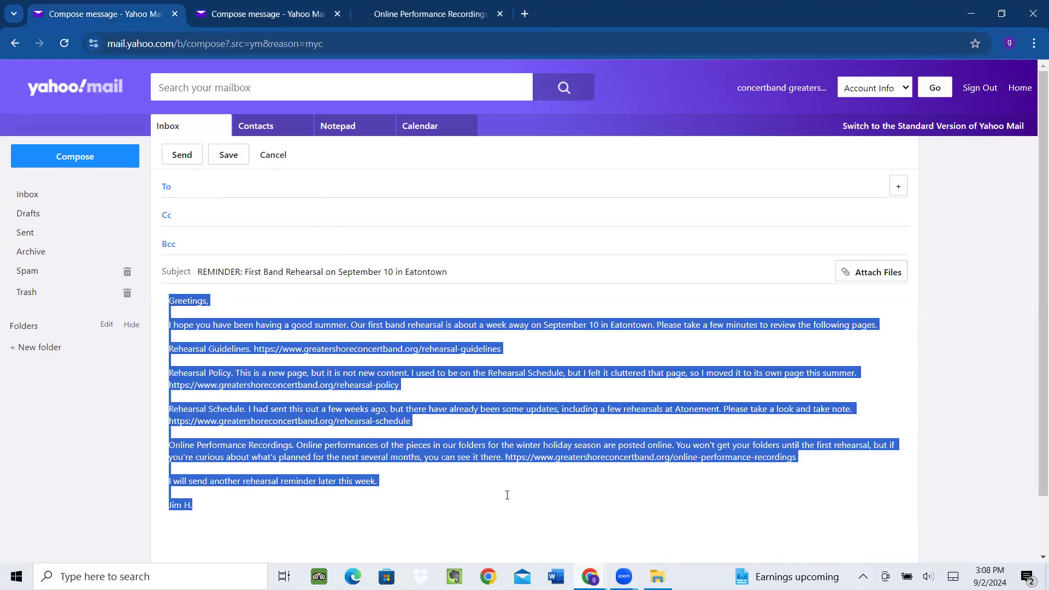
left_click(507, 495)
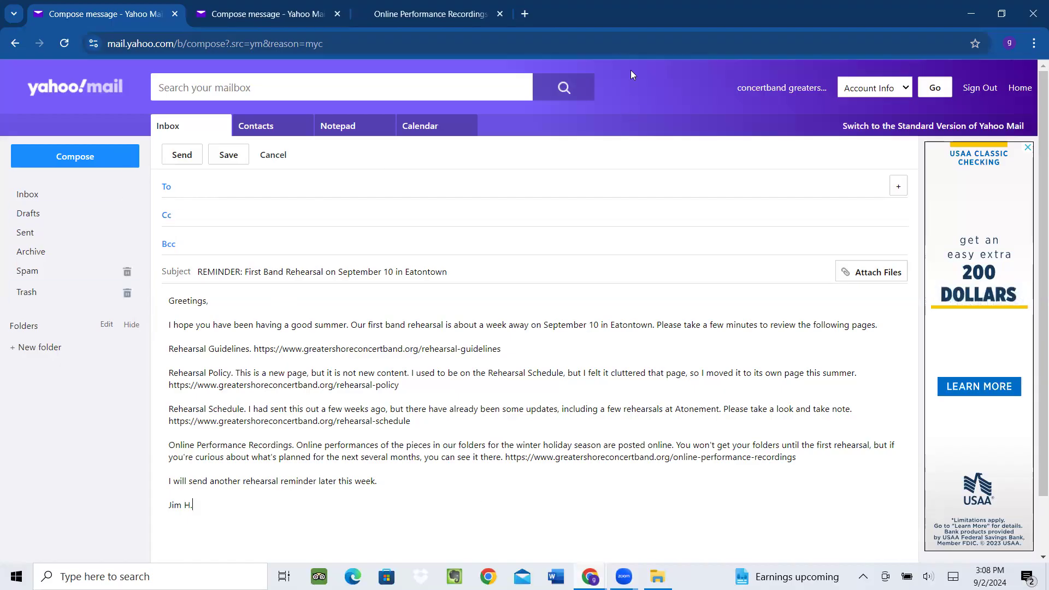
- View the Members document's e-mail instructions, return to the maximized mail window, and place the cursor in the first message's Bcc field
key("super+Down")
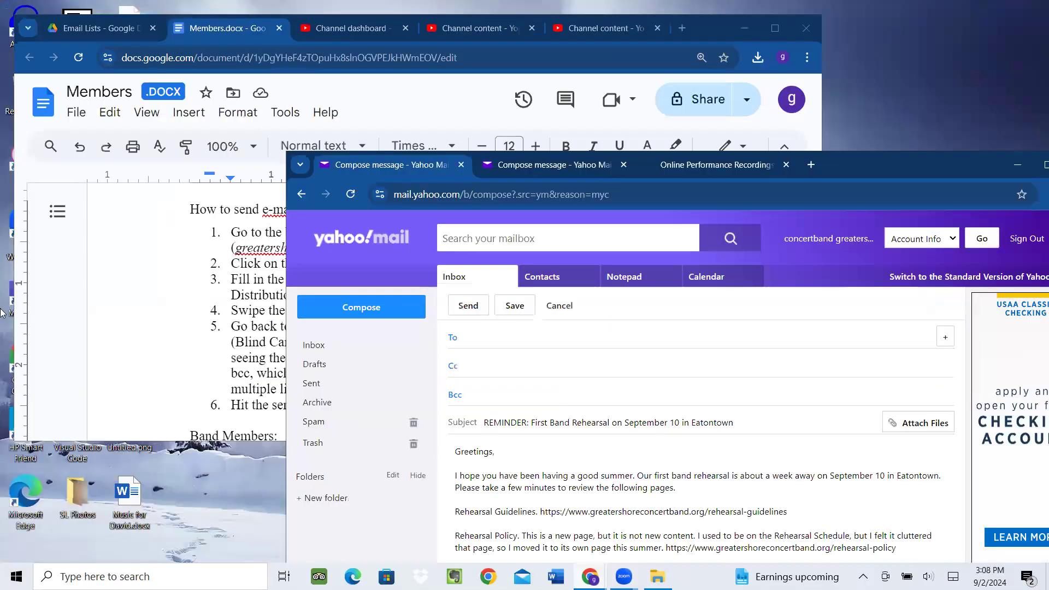
left_click(696, 31)
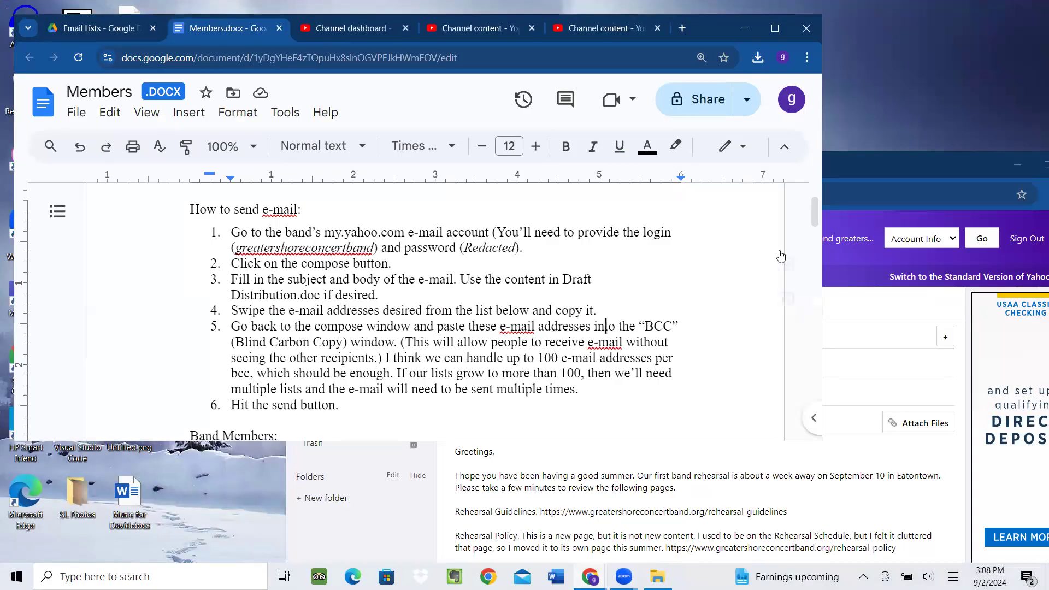
left_click(894, 161)
left_click_drag(893, 161, 782, 107)
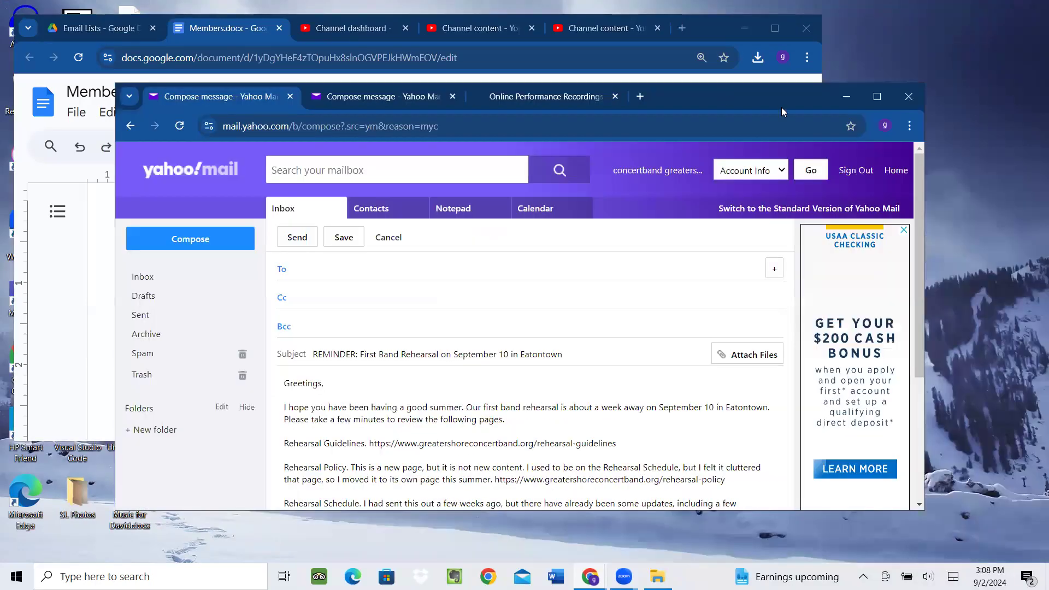
left_click(877, 97)
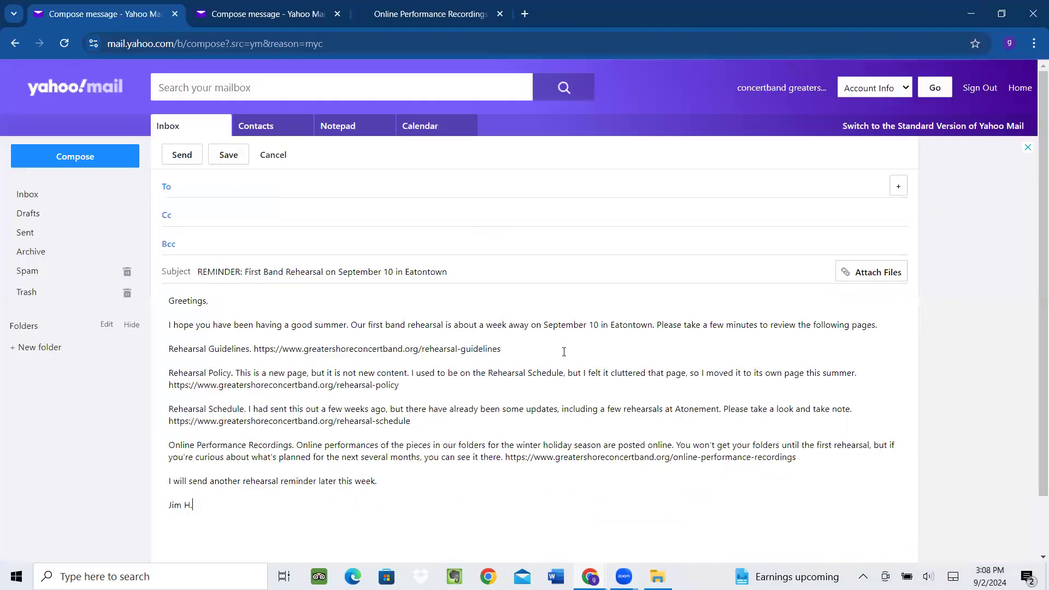
left_click(194, 244)
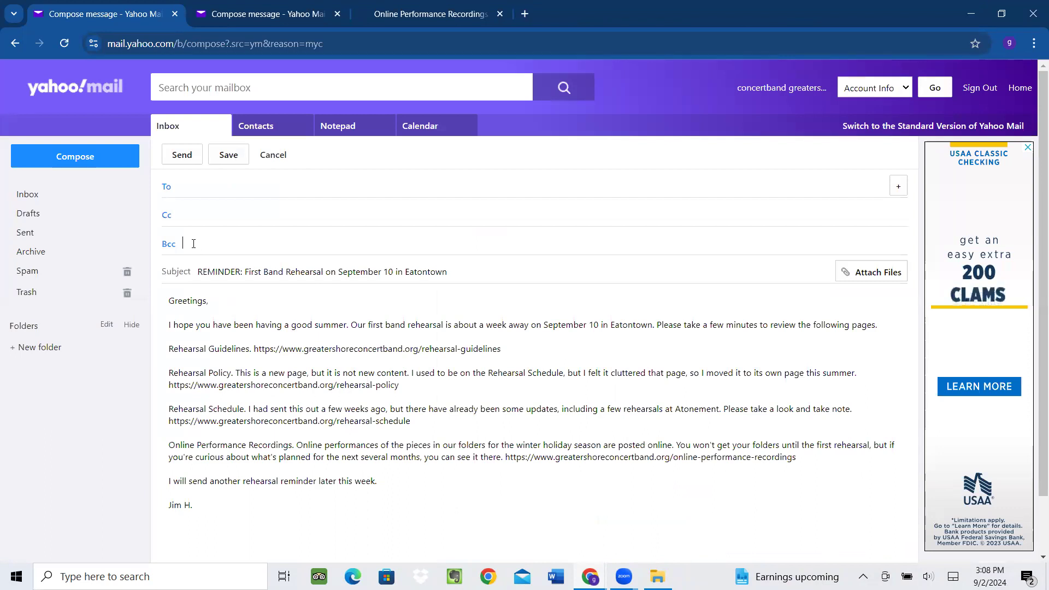
- Show the Members document again, switch back to the maximized mail window, and place the cursor in the second message's Bcc field
double_click(737, 14)
left_click(692, 34)
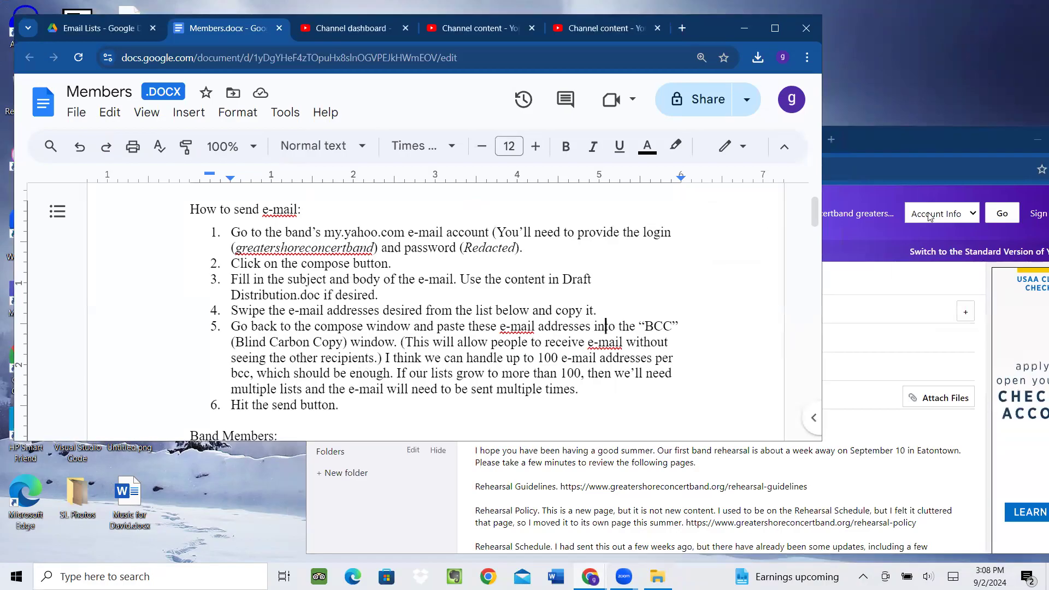
left_click_drag(907, 141, 713, 75)
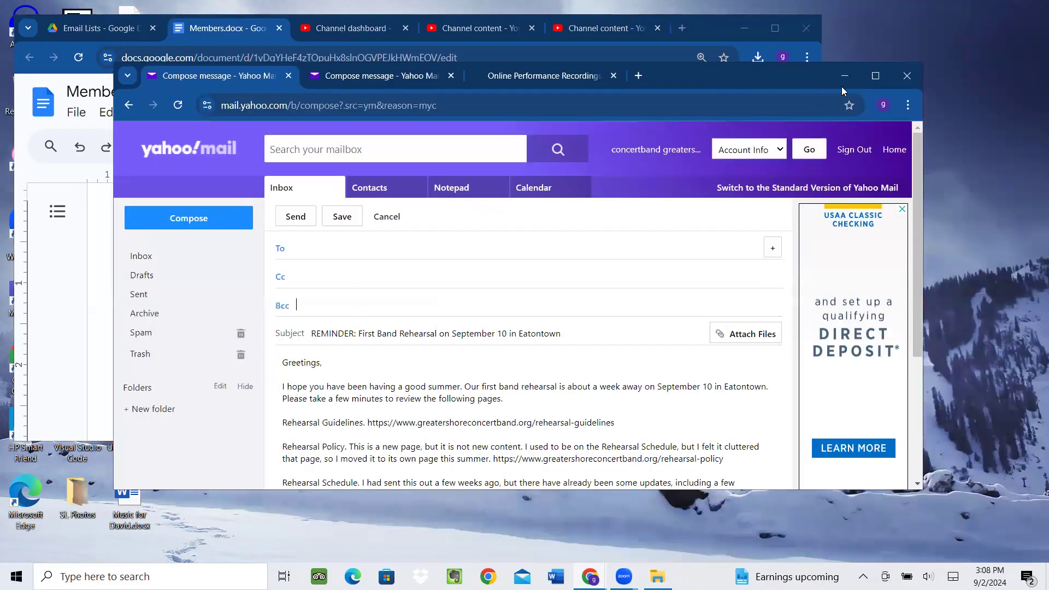
left_click(873, 84)
left_click(268, 19)
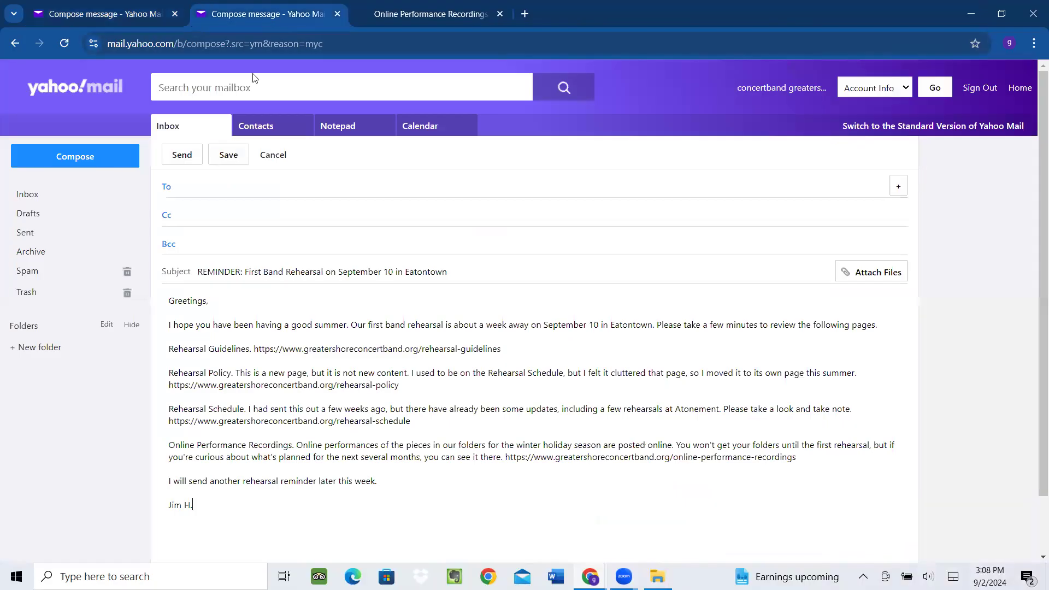
left_click(196, 249)
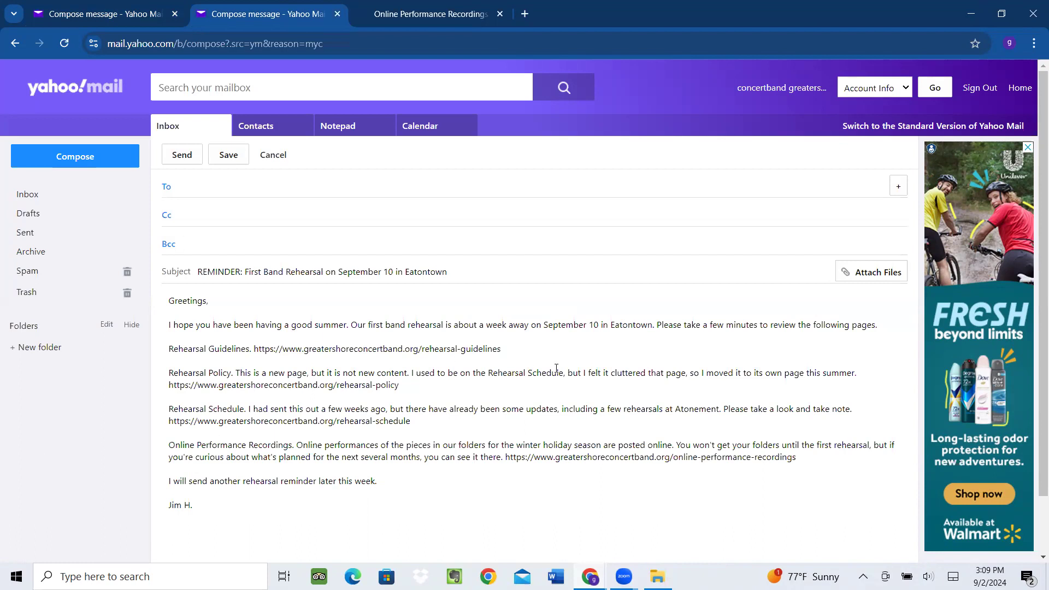
- Show the first message, view the Email Lists folder in Google Drive, and bring the mail window back to the front
left_click(107, 20)
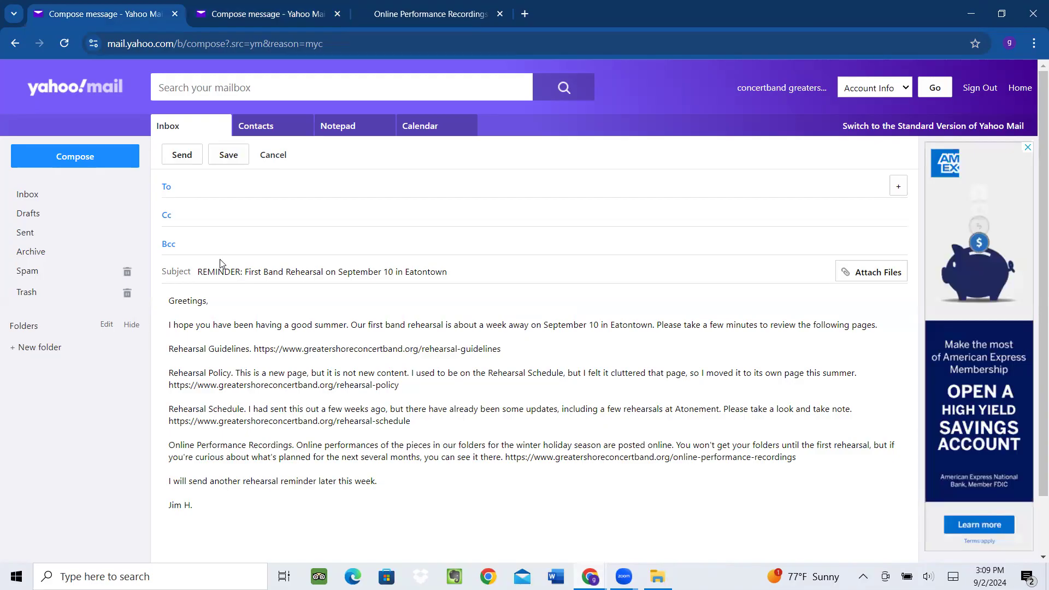
left_click_drag(645, 25, 700, 180)
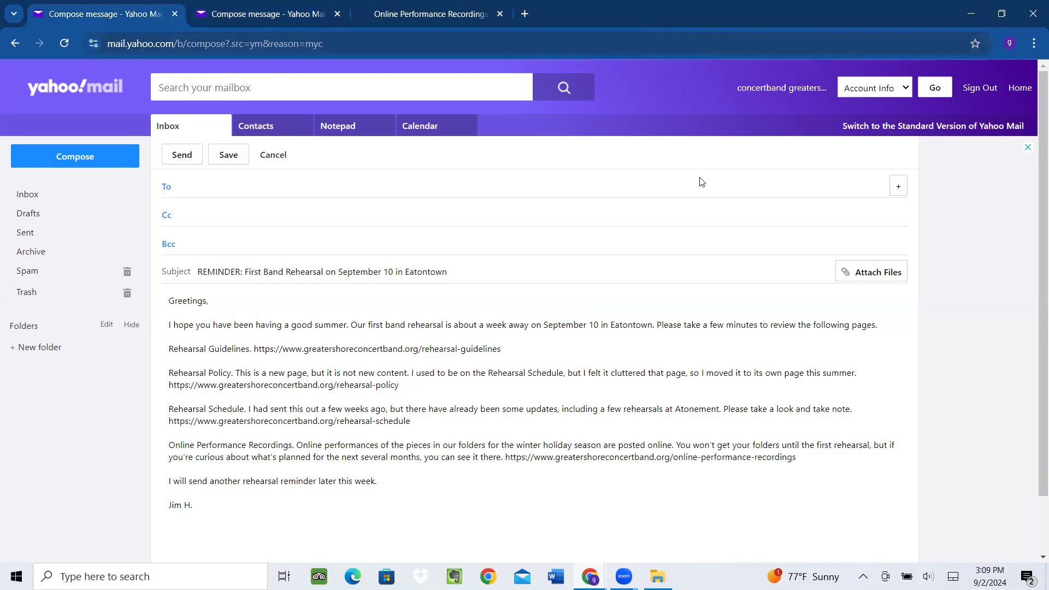
left_click(703, 28)
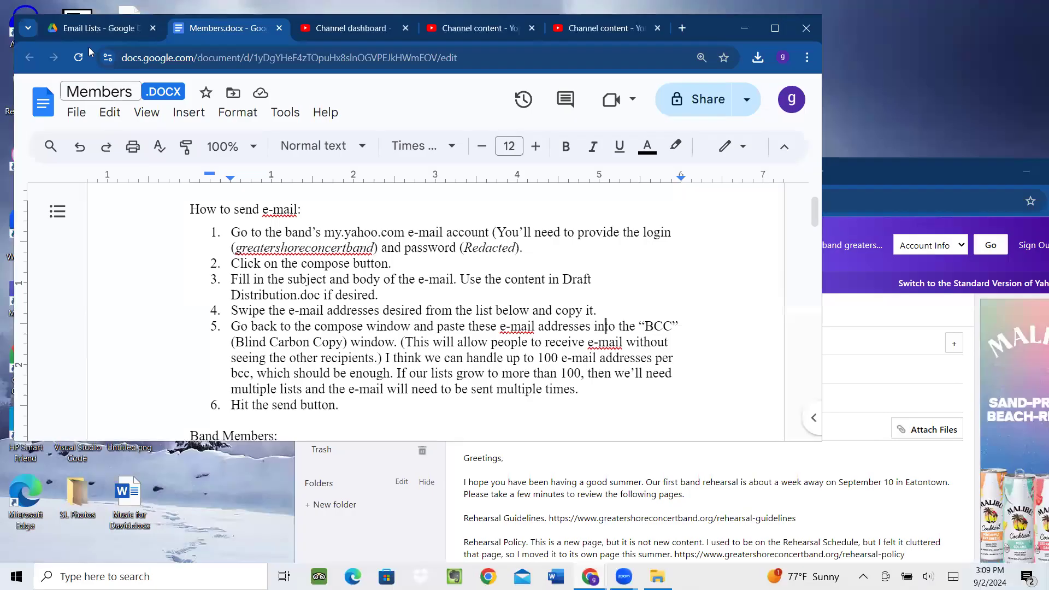
left_click(87, 28)
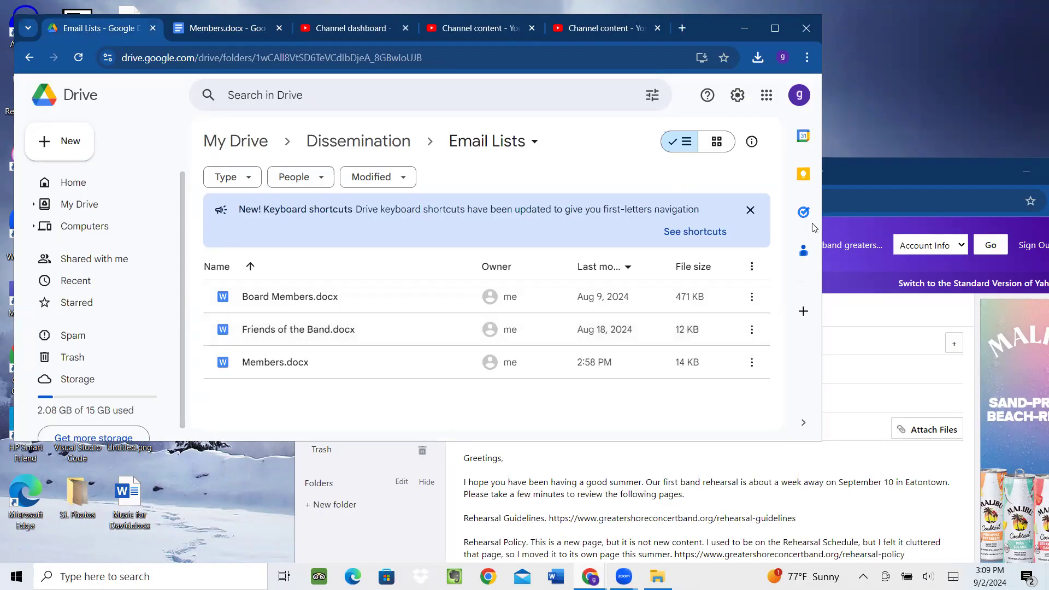
left_click(866, 173)
left_click_drag(865, 172, 797, 117)
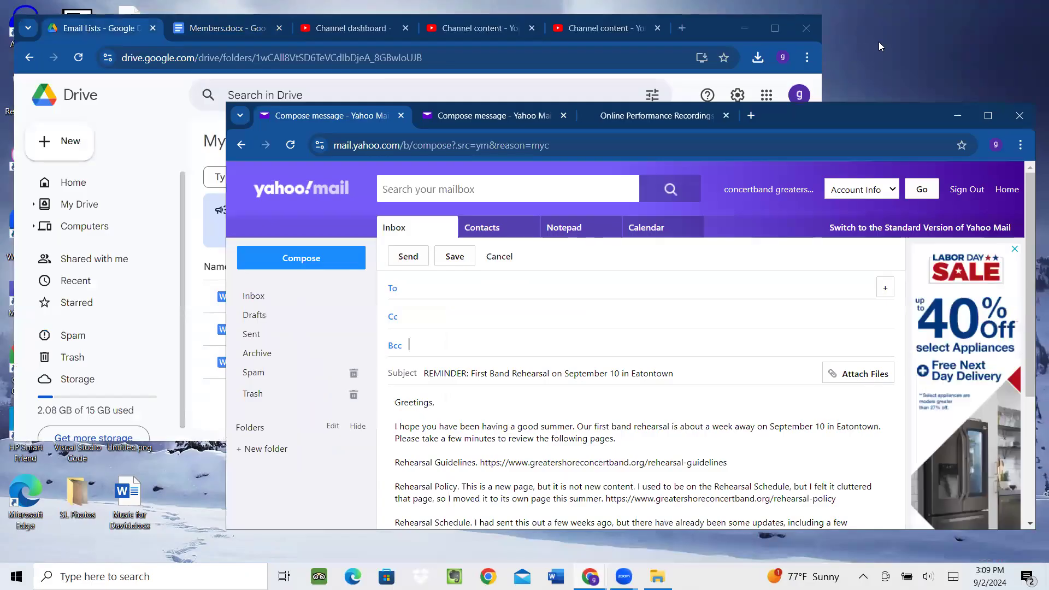